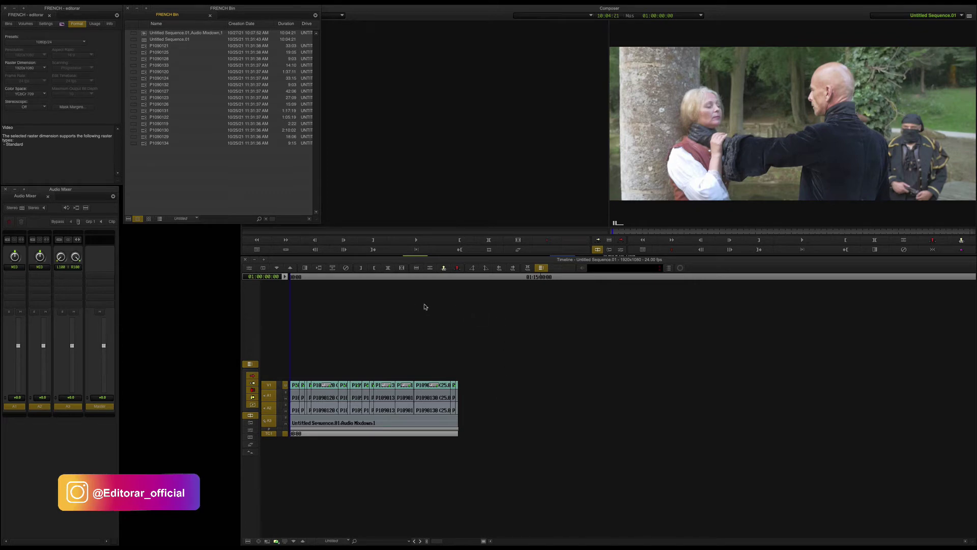
- Scrub the sequence to 01:04:48:01 and look through the project's bin list and format settings
left_click(307, 276)
left_click_drag(307, 277, 371, 281)
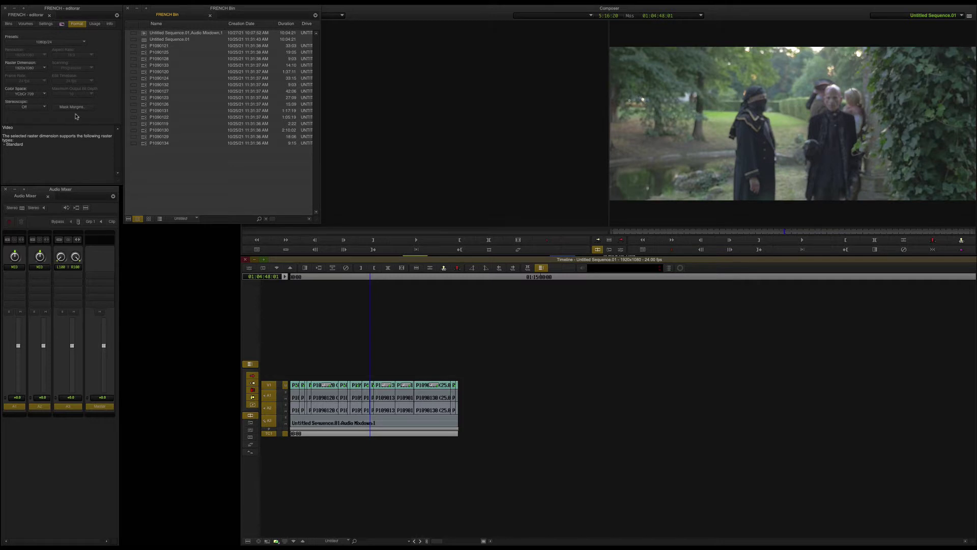
left_click(9, 24)
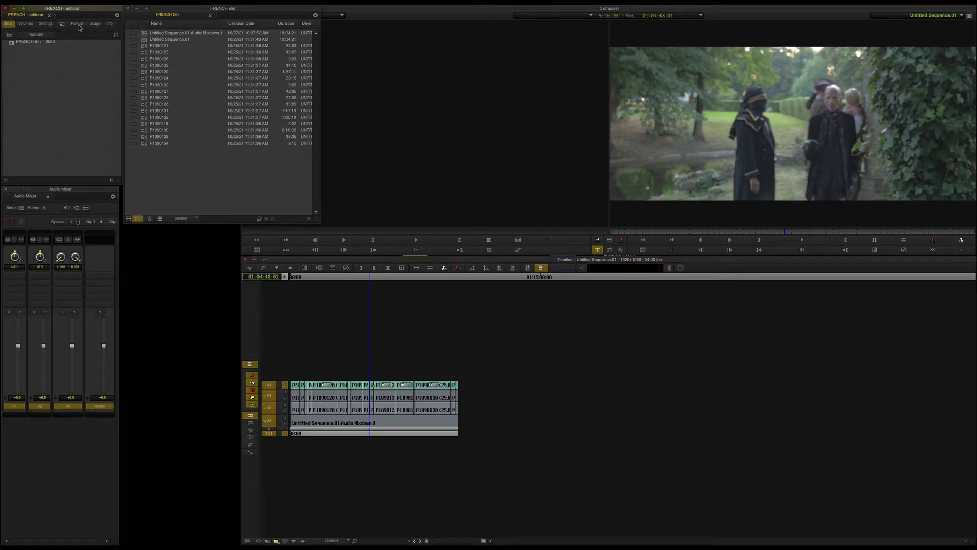
left_click(76, 24)
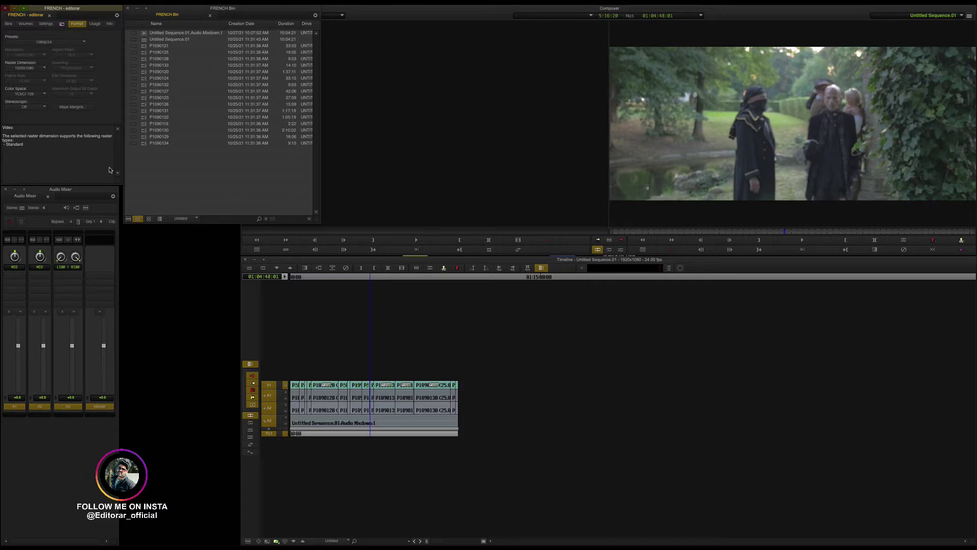
- Apply the 16:9 mask margins preset to the project format
left_click(69, 109)
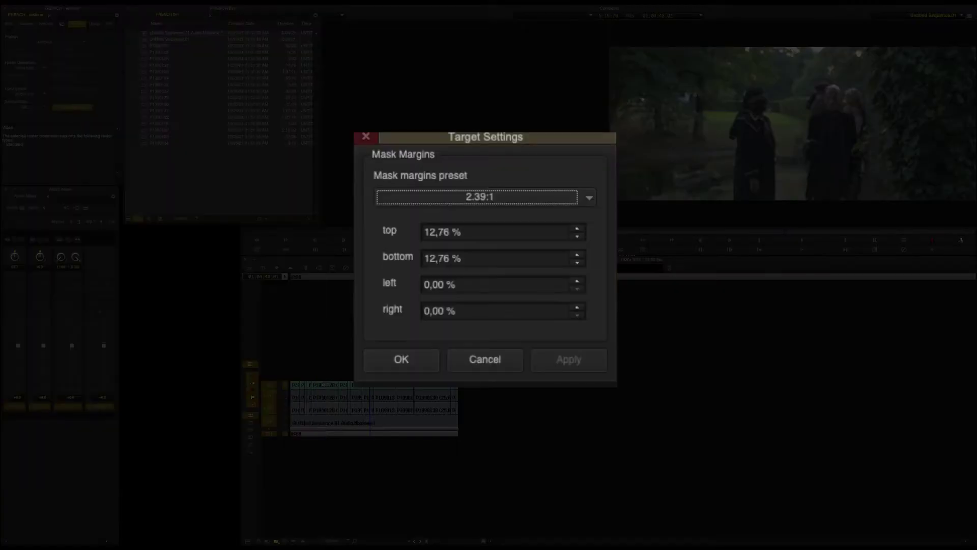
left_click(410, 205)
left_click(407, 223)
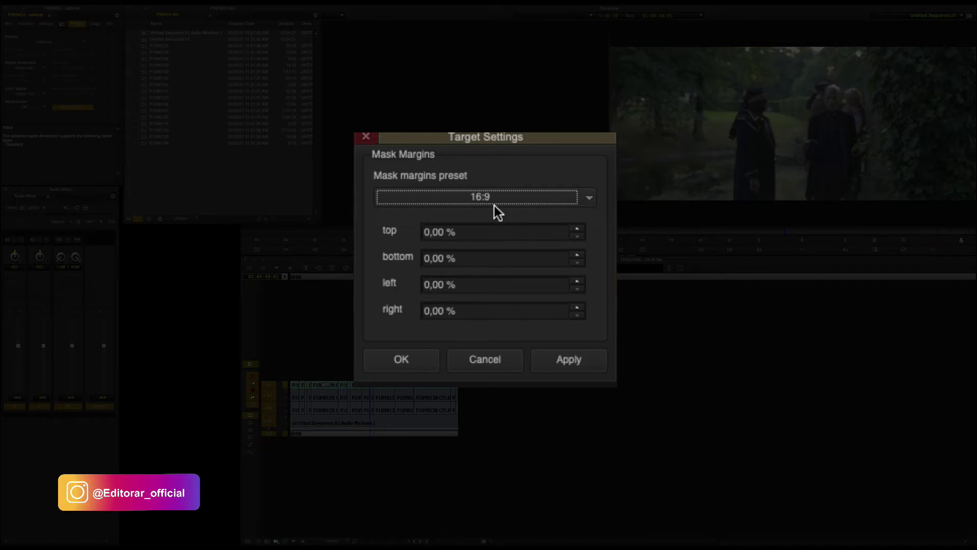
left_click(565, 359)
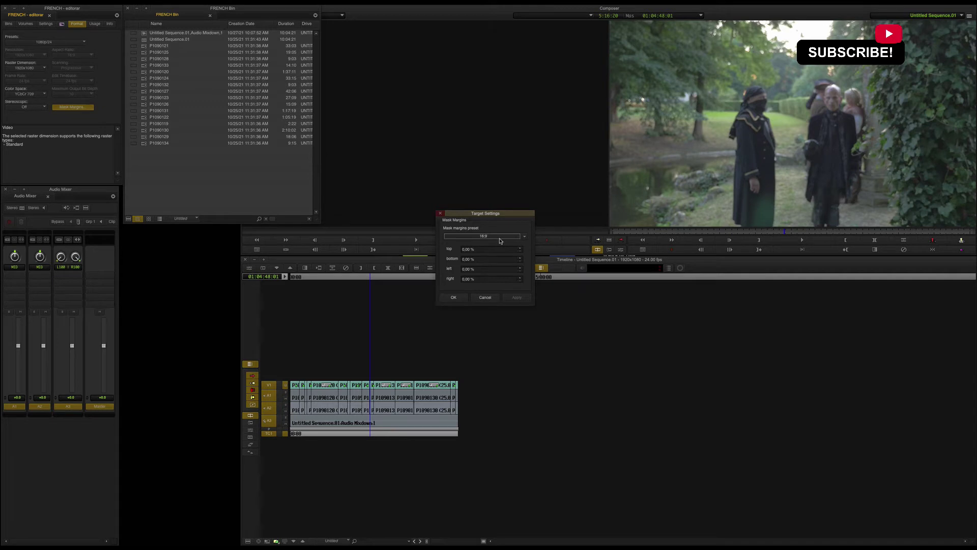
- Apply the 2.39:1 mask margins preset, close the target settings and check the masked picture up to 01:04:11:00
left_click(500, 240)
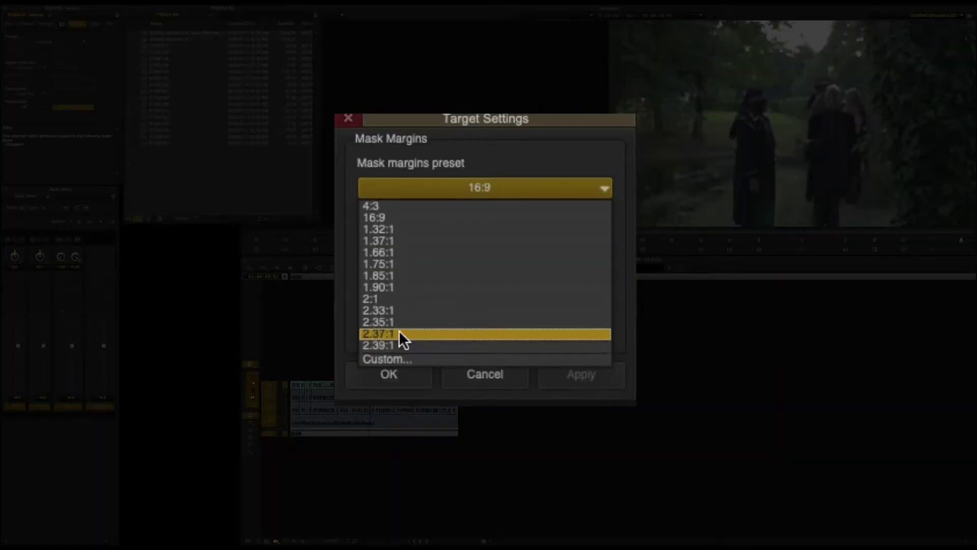
left_click(512, 350)
left_click(612, 387)
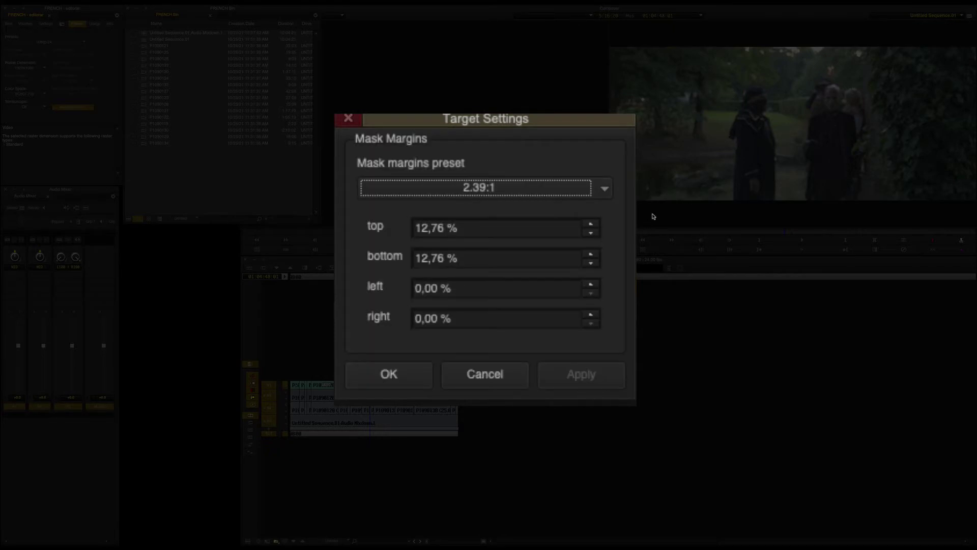
left_click(383, 381)
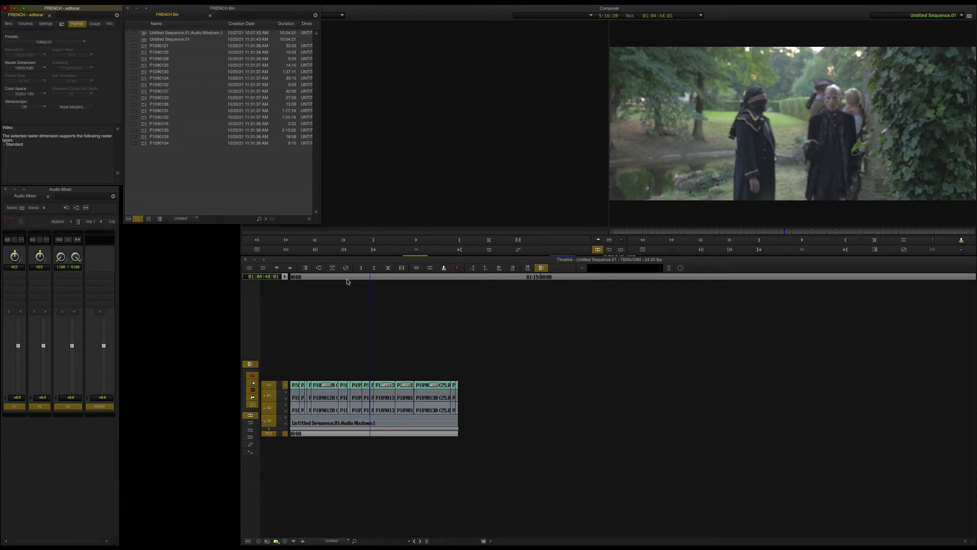
left_click_drag(373, 278, 323, 290)
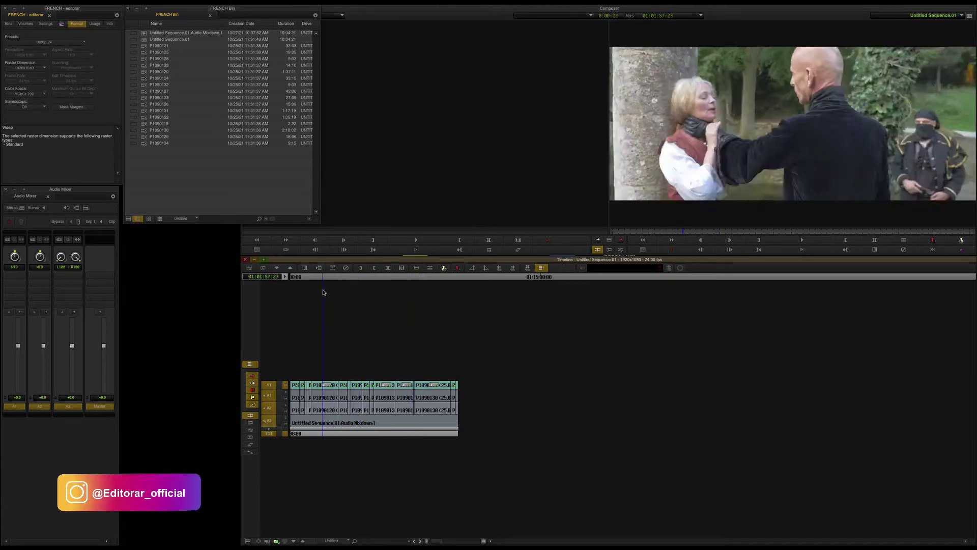
left_click(360, 278)
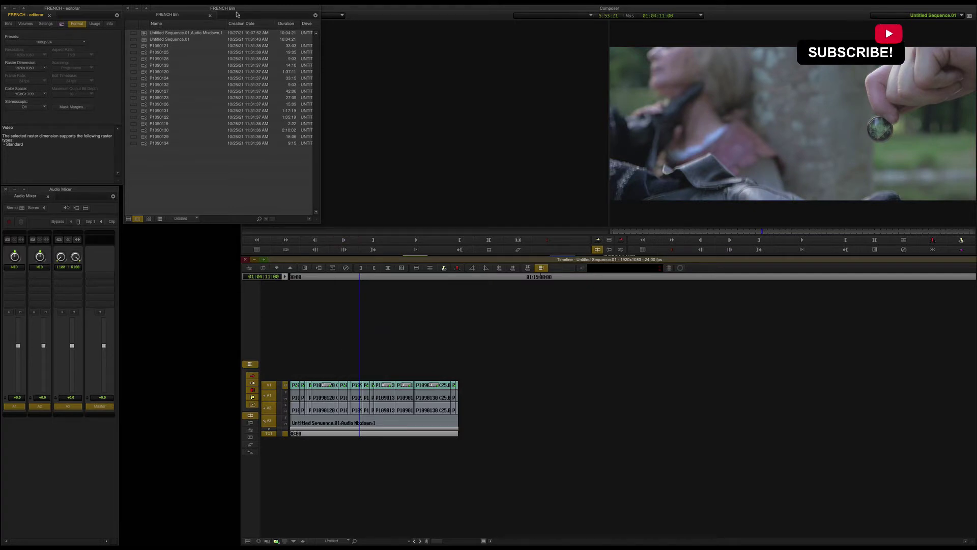
- Create a video mixdown of the sequence in FRENCH Bin on the UNTITLED drive at DNxHD 36 MXF resolution
left_click(202, 2)
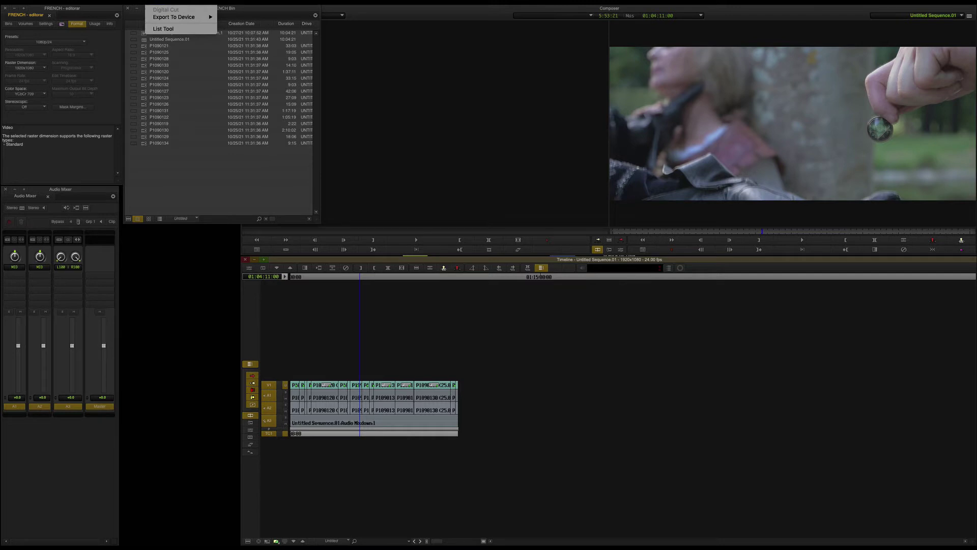
mouse_move(202, 2)
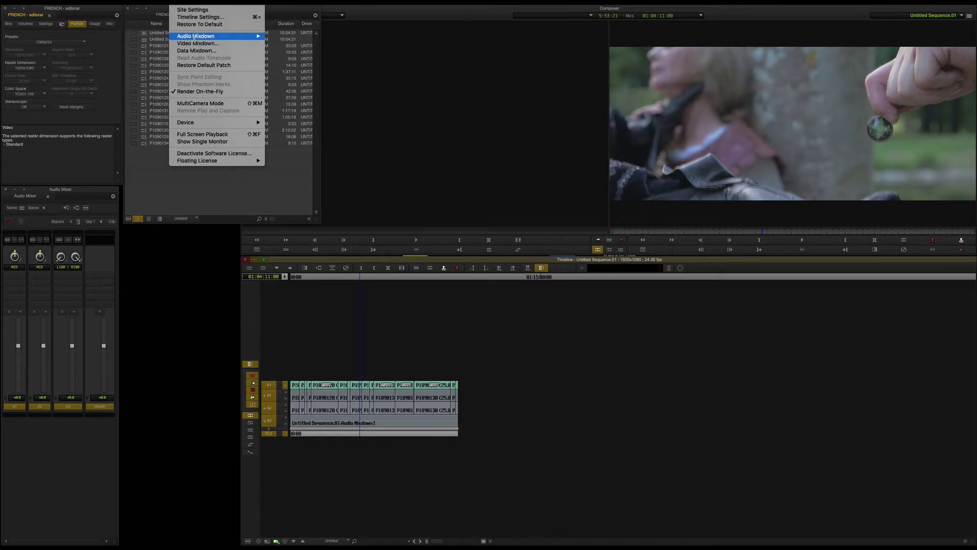
left_click(219, 43)
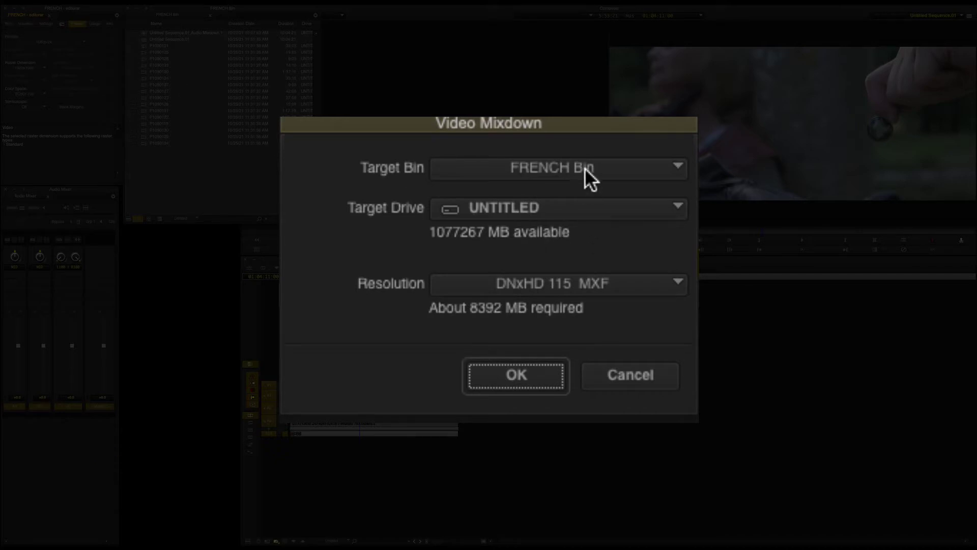
left_click(569, 176)
left_click(501, 196)
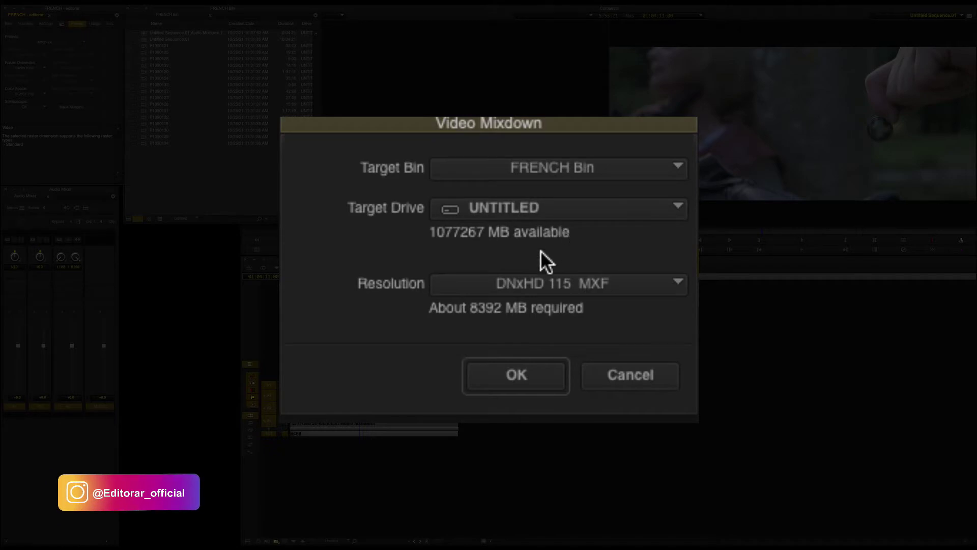
left_click(567, 288)
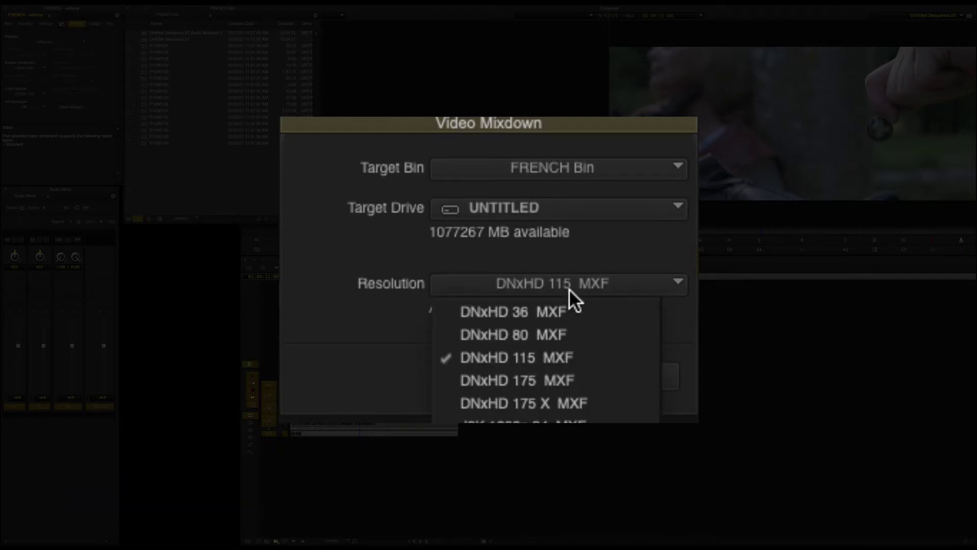
left_click(541, 312)
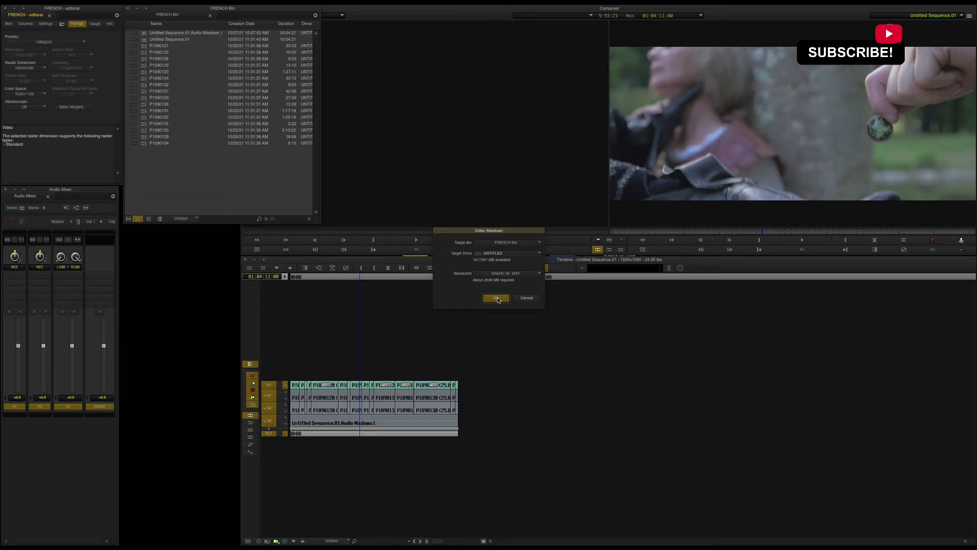
left_click(517, 376)
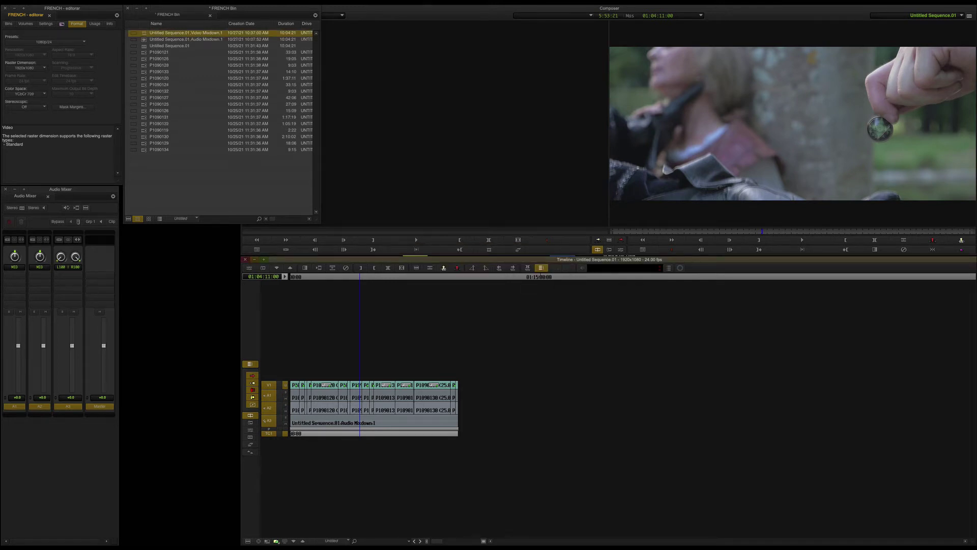
- Load the new video mixdown clip from the bin into the source monitor and scrub through it to 01:06:03:23
left_click(146, 35)
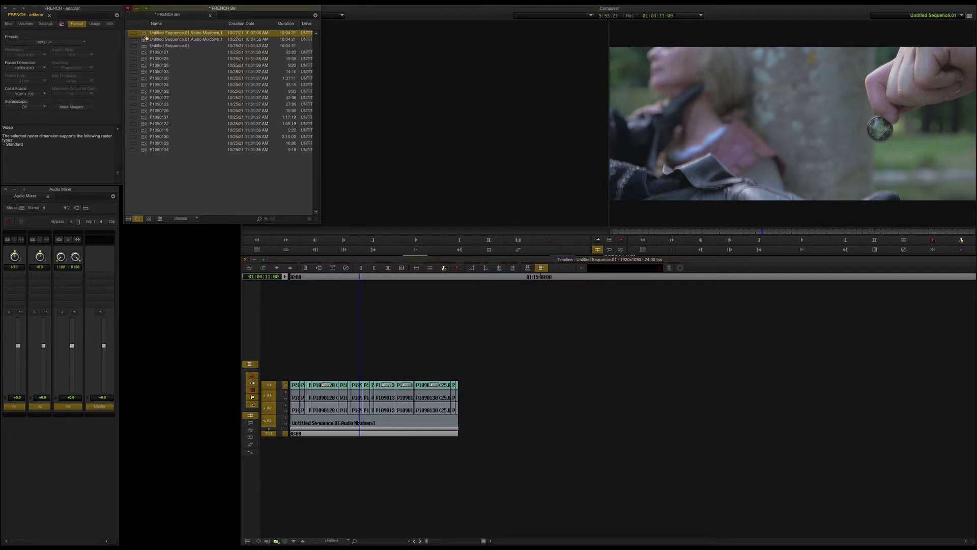
double_click(145, 35)
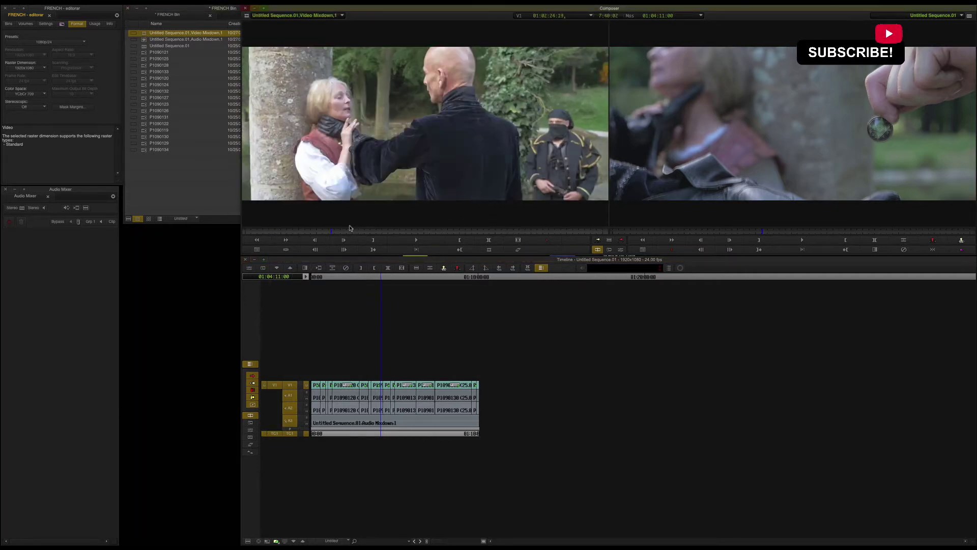
left_click_drag(346, 232, 461, 227)
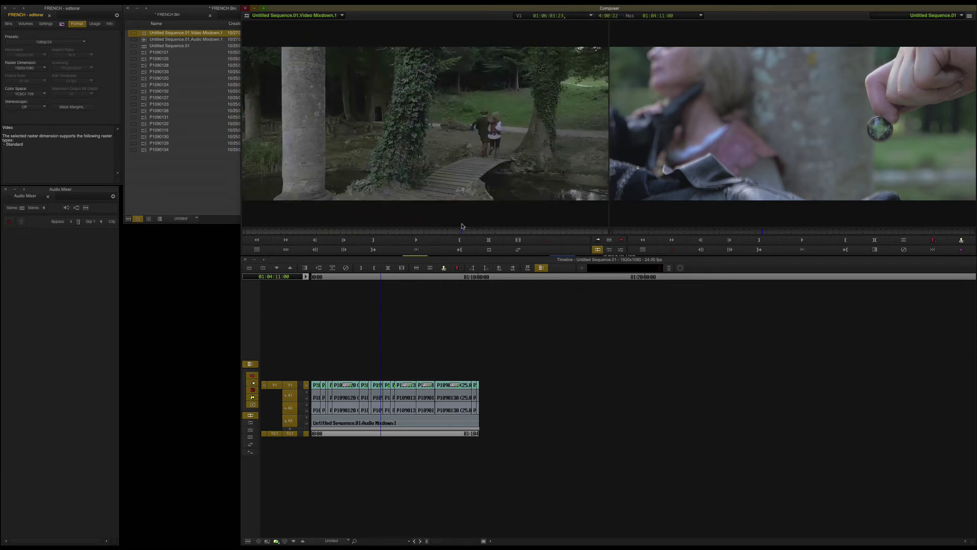
left_click(149, 40)
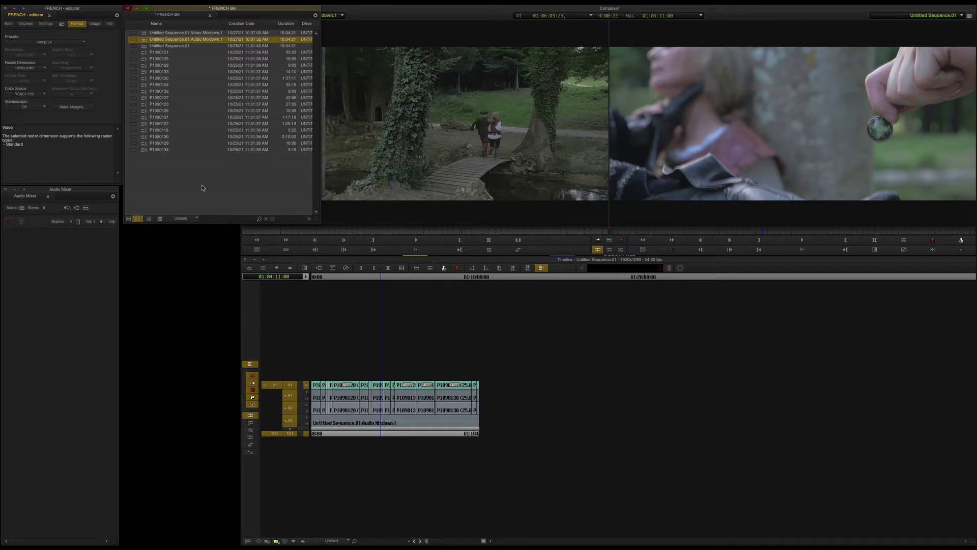
left_click(175, 1)
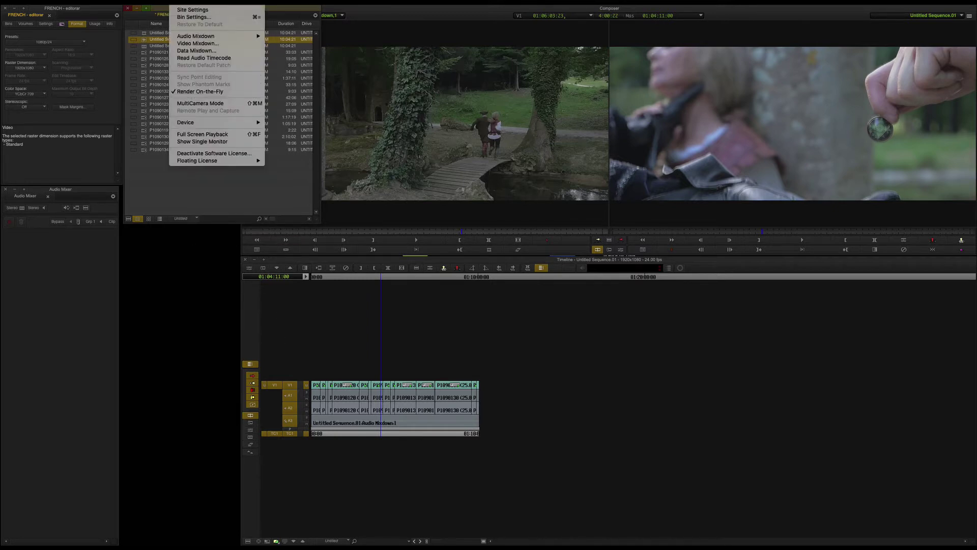
mouse_move(183, 1)
mouse_move(196, 37)
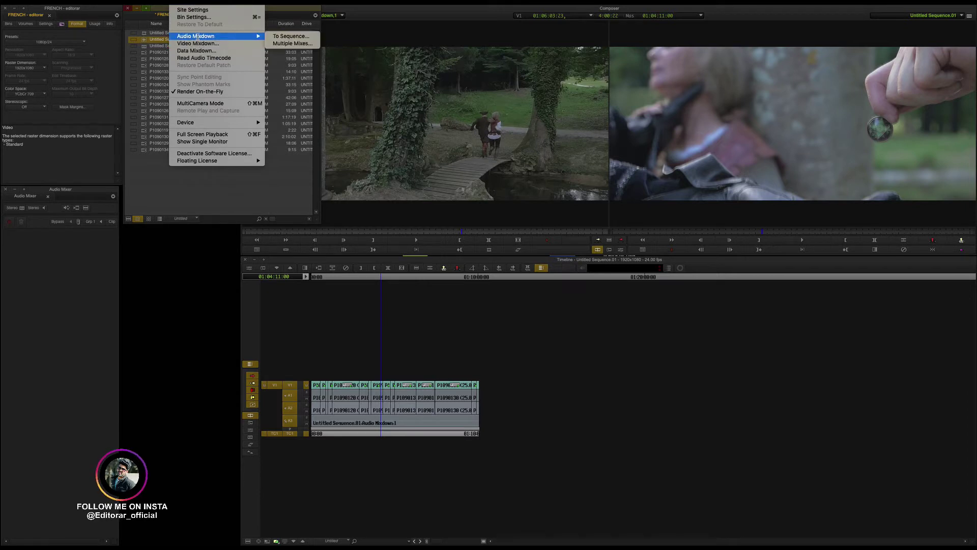
left_click(289, 36)
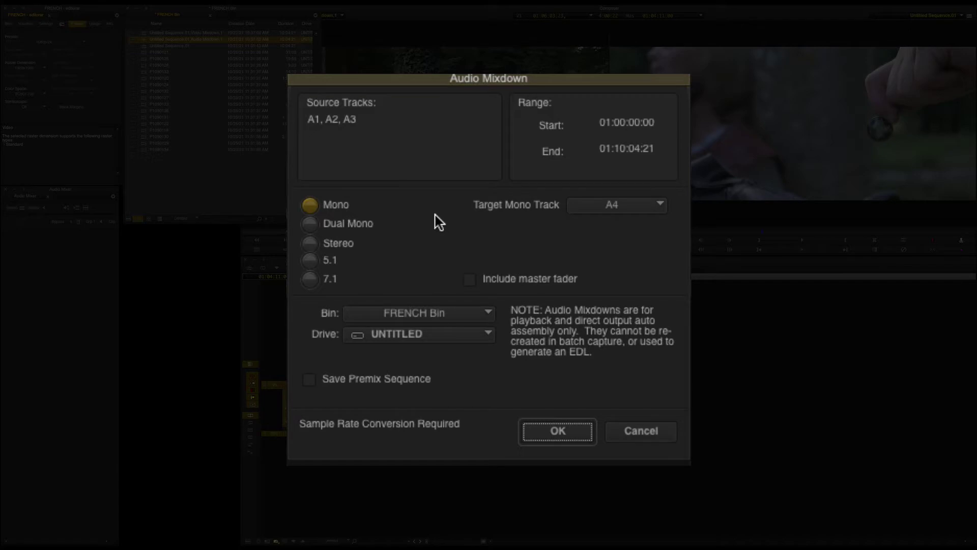
left_click(311, 246)
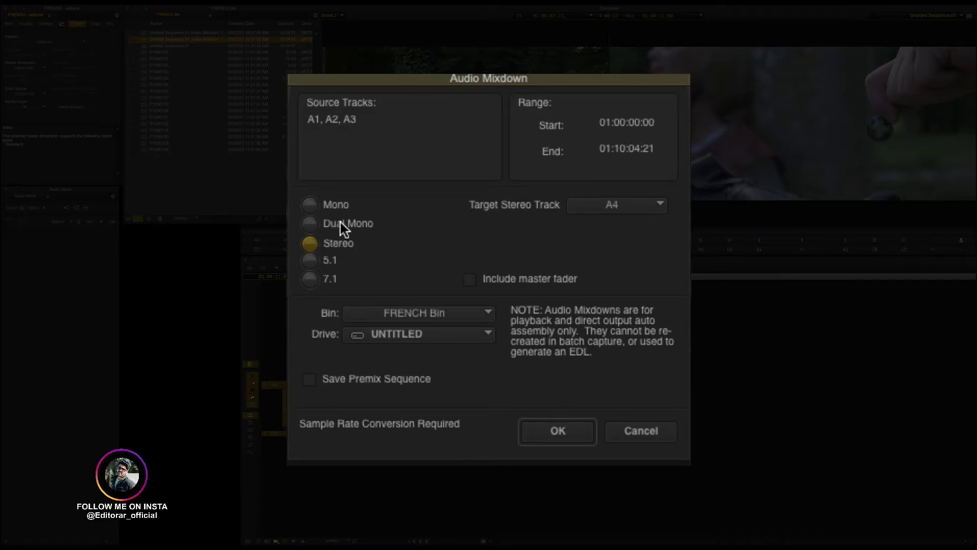
left_click(312, 264)
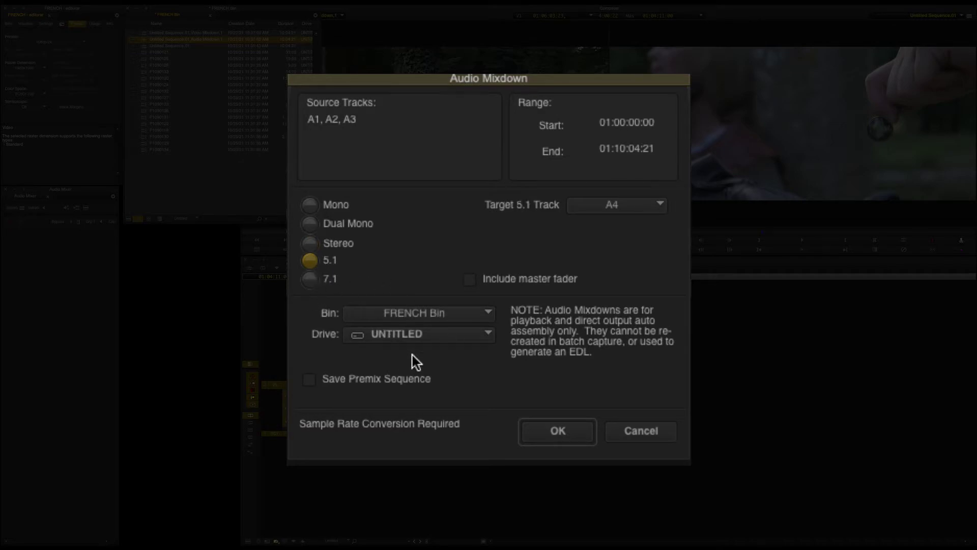
left_click(550, 433)
left_click(654, 441)
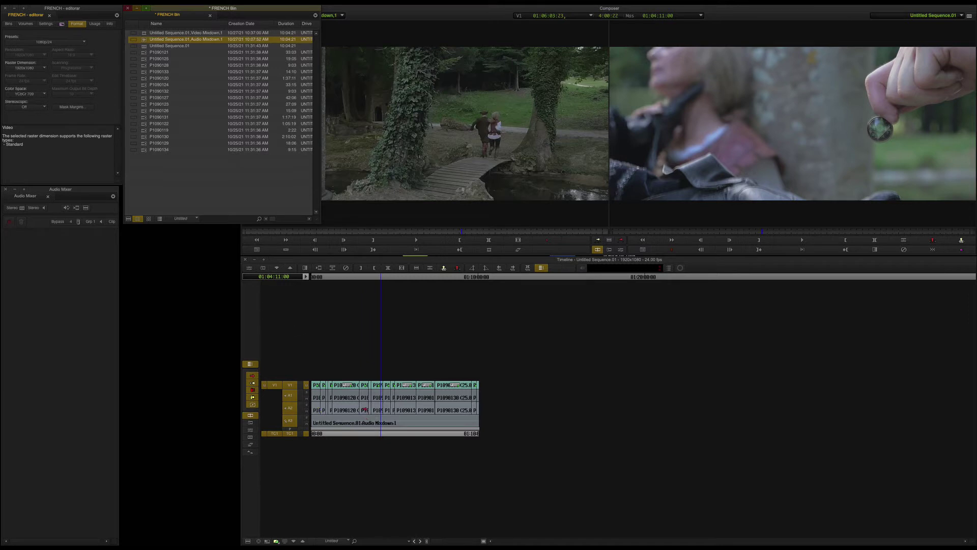
- Bring up the Audio Mixer and deselect audio track A3 in the timeline
left_click(209, 2)
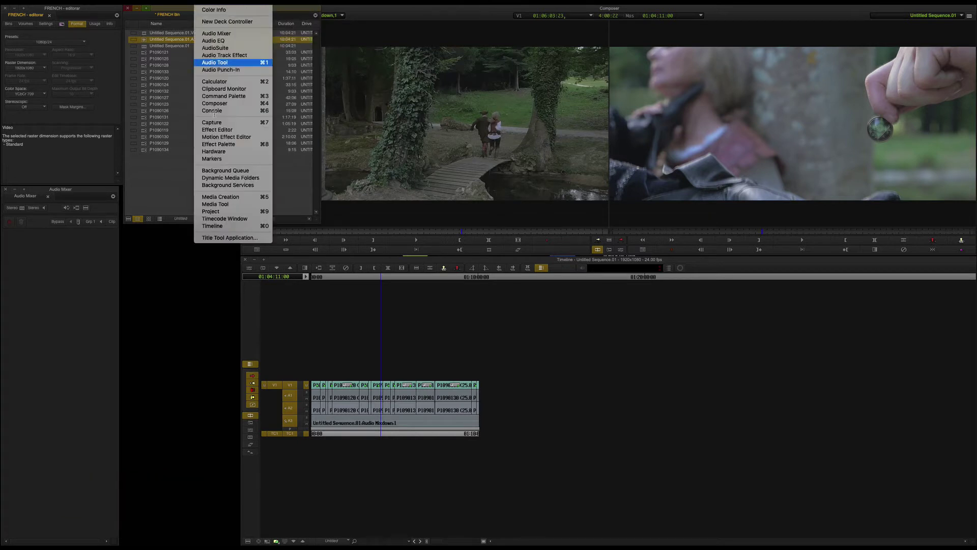
left_click(229, 34)
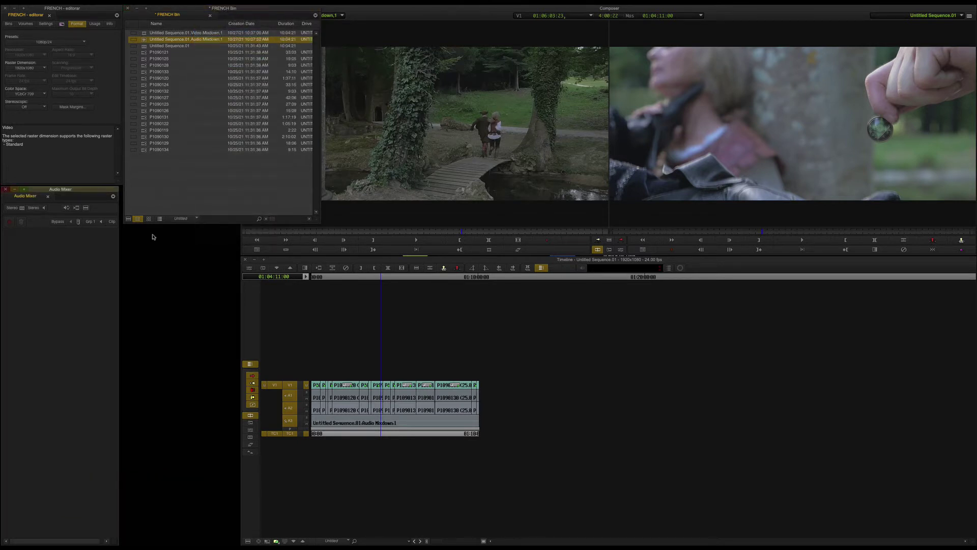
left_click(289, 422)
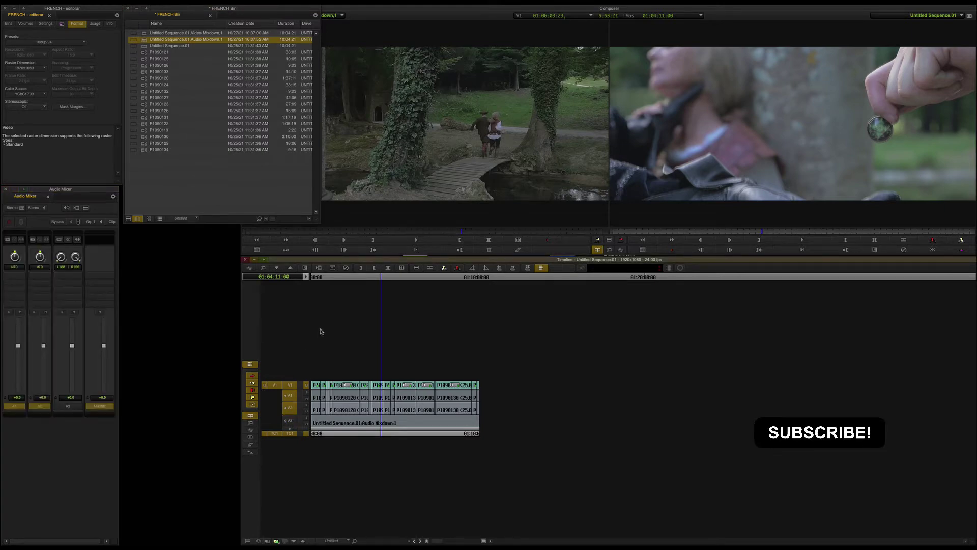
- Move the playhead to 01:02:48:17 and pan audio tracks A1 and A2 all the way to the right, A1 to R100
left_click(333, 277)
left_click(358, 277)
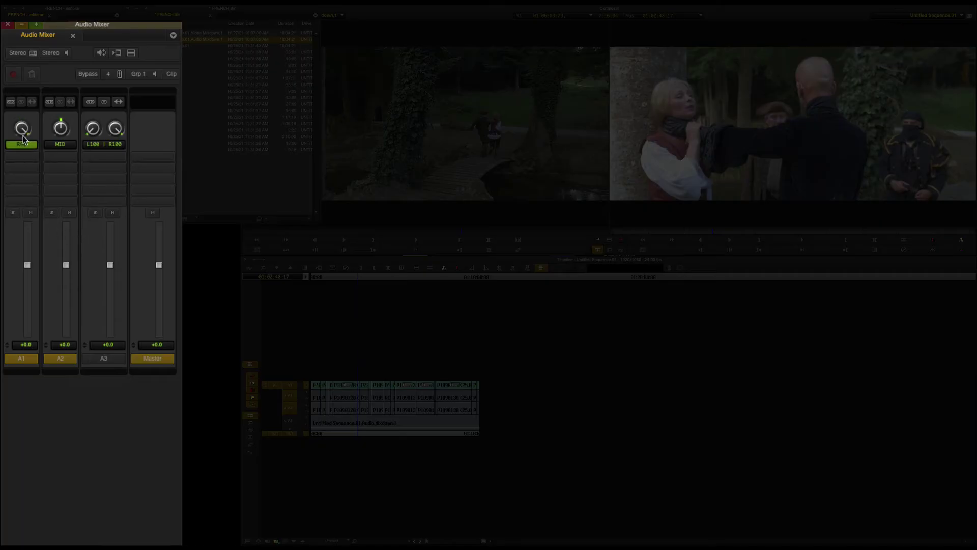
left_click_drag(33, 292, 30, 282)
mouse_move(20, 139)
left_mouse_down()
mouse_move(22, 116)
mouse_move(26, 155)
mouse_move(24, 144)
left_mouse_up()
left_click_drag(60, 133, 96, 245)
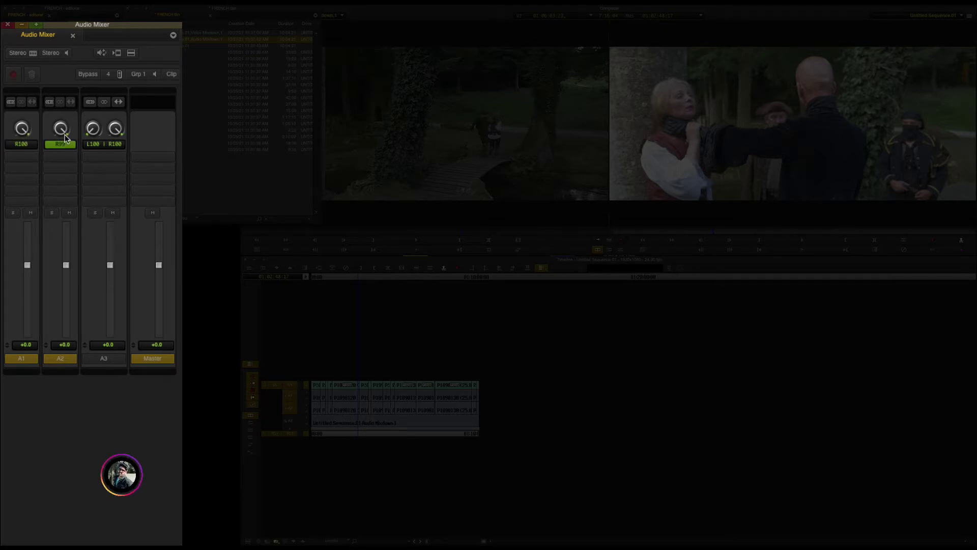
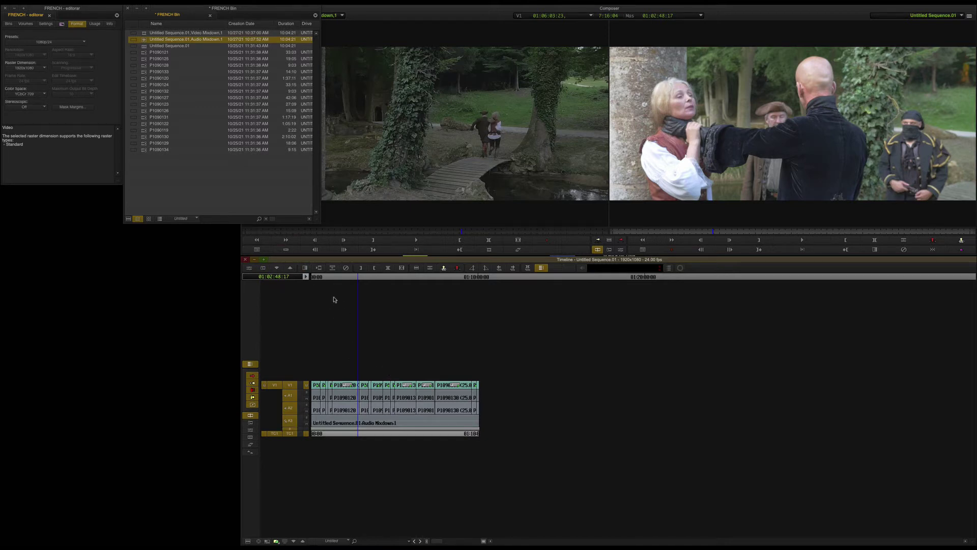
- Return the playhead to the start of the sequence
left_click_drag(328, 278, 298, 275)
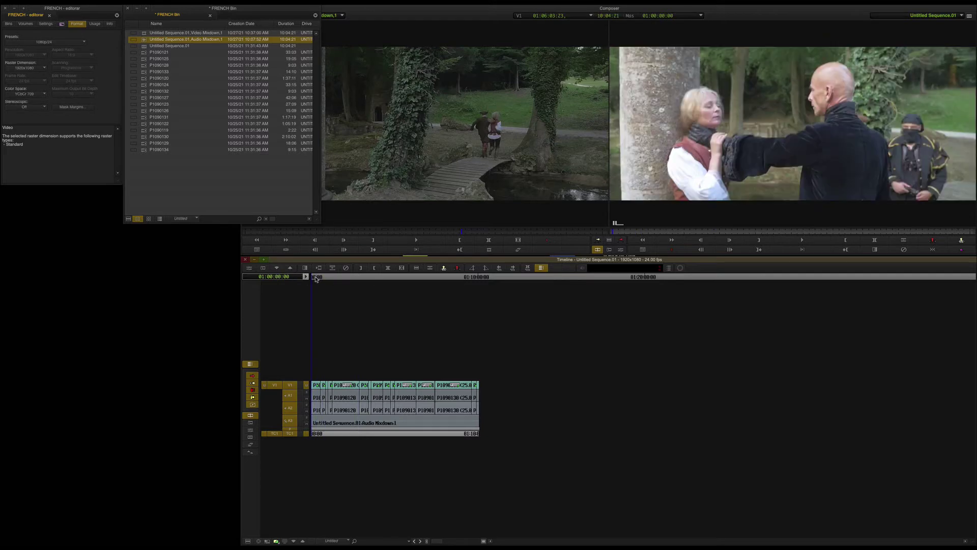
key("space")
key("Home")
left_click(513, 270)
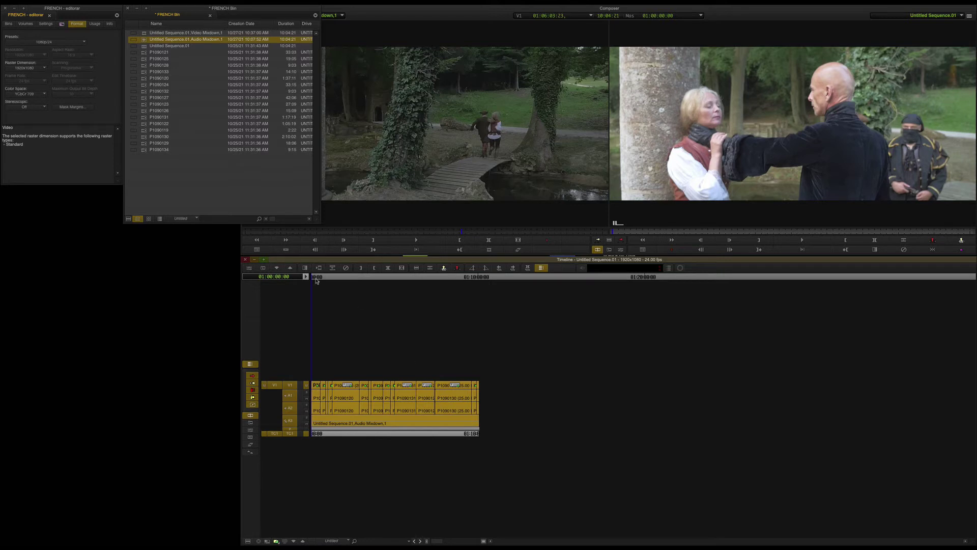
left_click(345, 323)
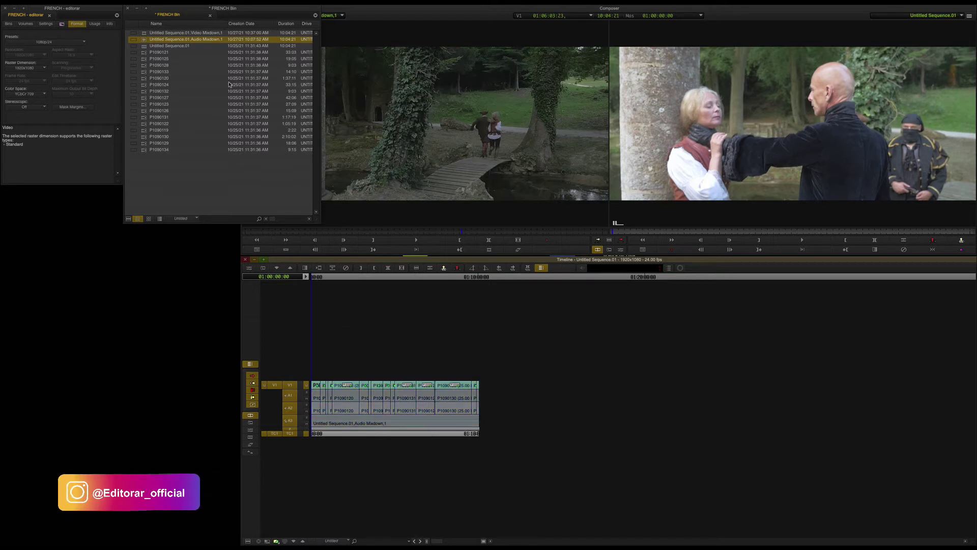
- Start an export of Untitled Sequence.01 from the bin and bring up its export options
left_click(175, 46)
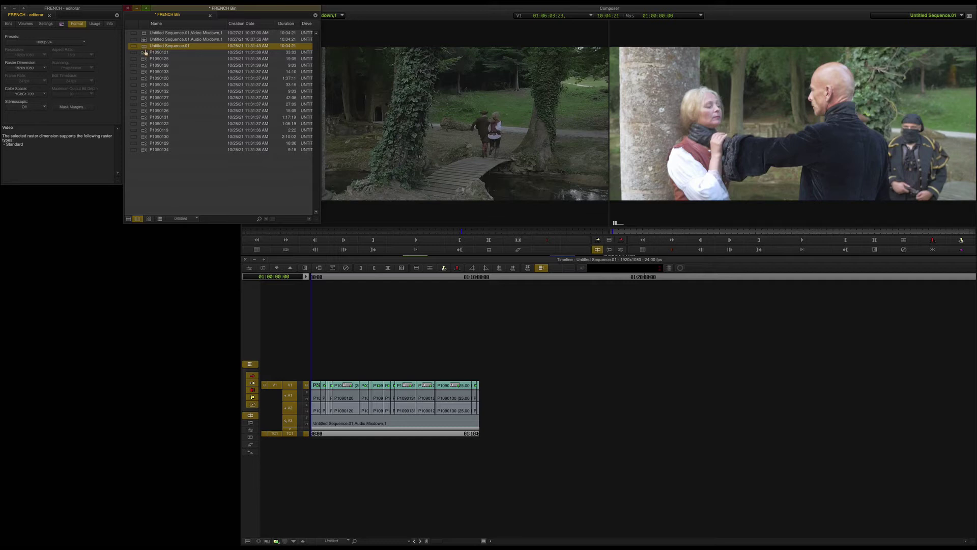
left_click(92, 2)
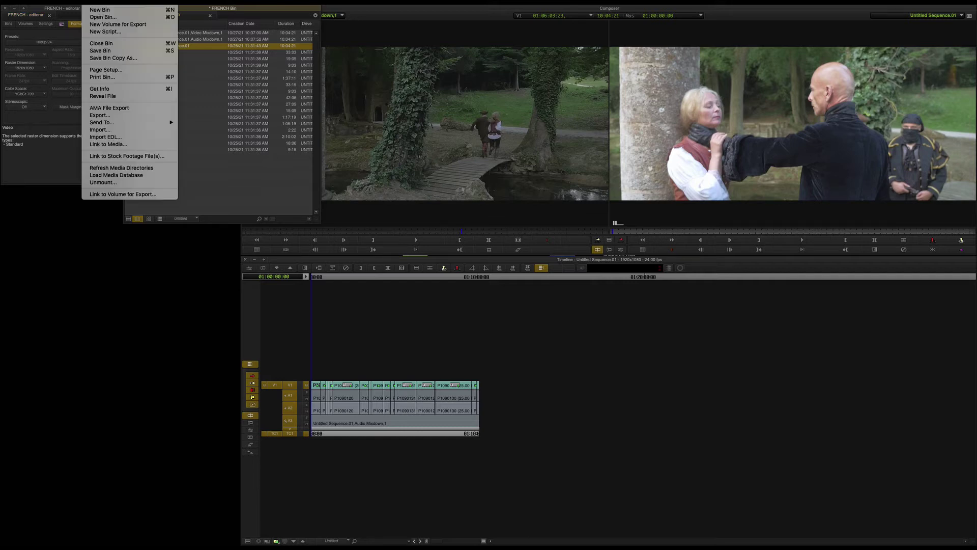
left_click(110, 117)
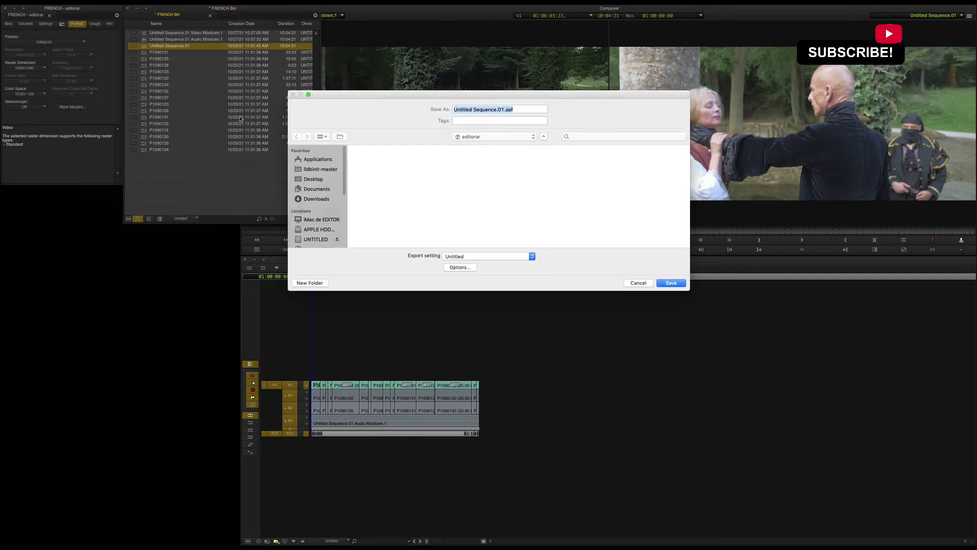
left_click_drag(401, 94, 191, 106)
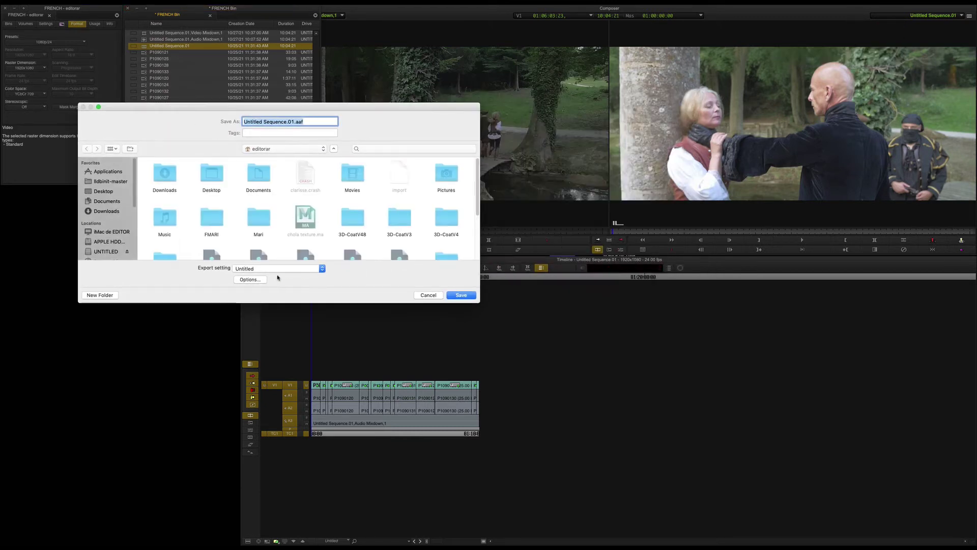
left_click(256, 284)
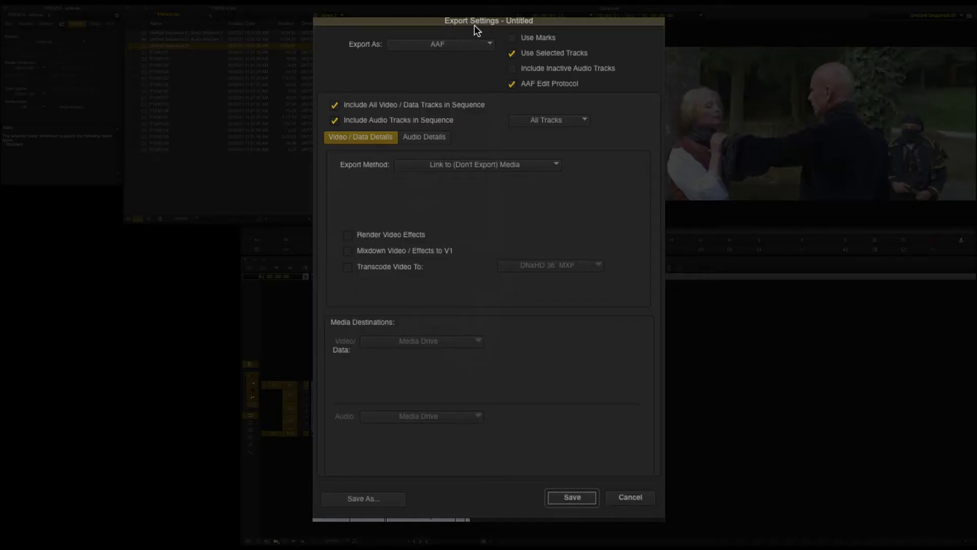
left_click_drag(474, 25, 158, 49)
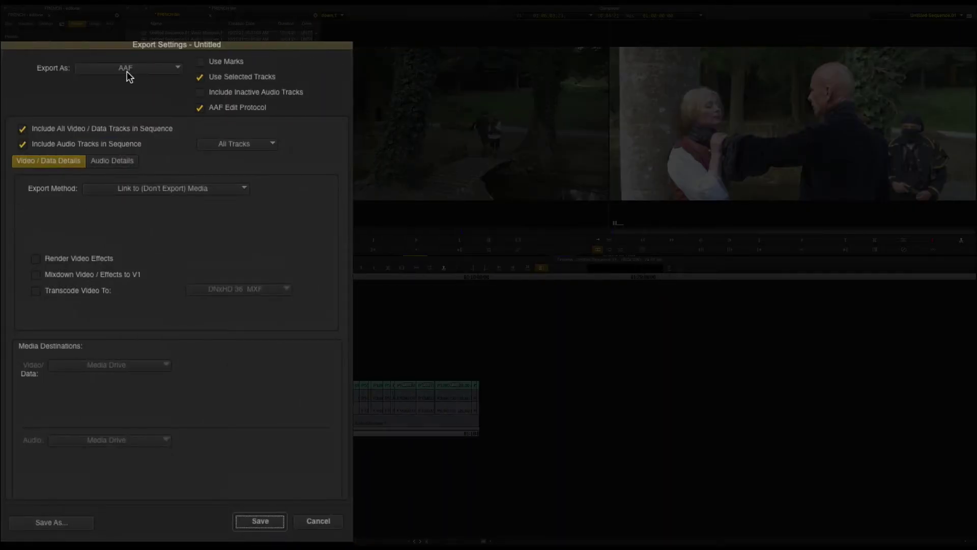
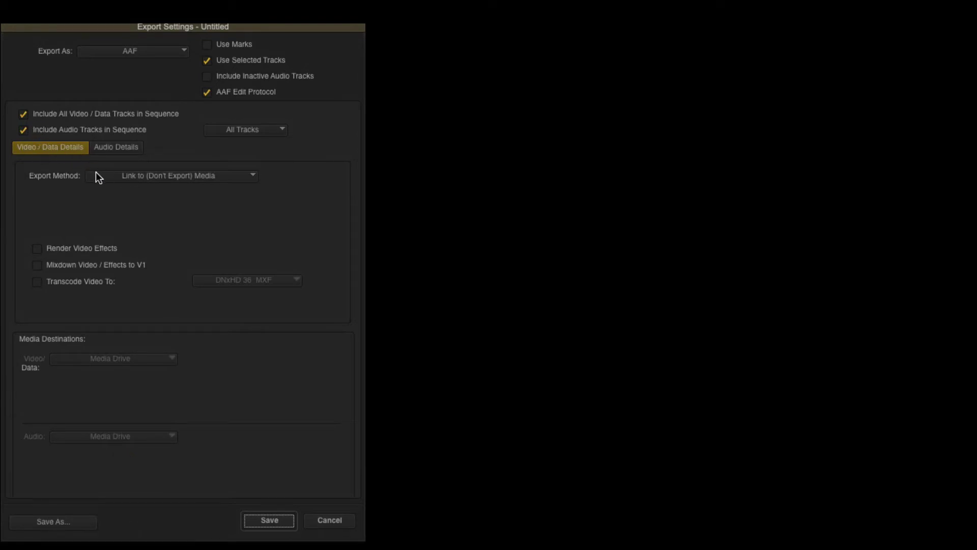
- Keep Link to (Don't Export) Media as the AAF video export method, review the audio details, and save the export settings
left_click(143, 179)
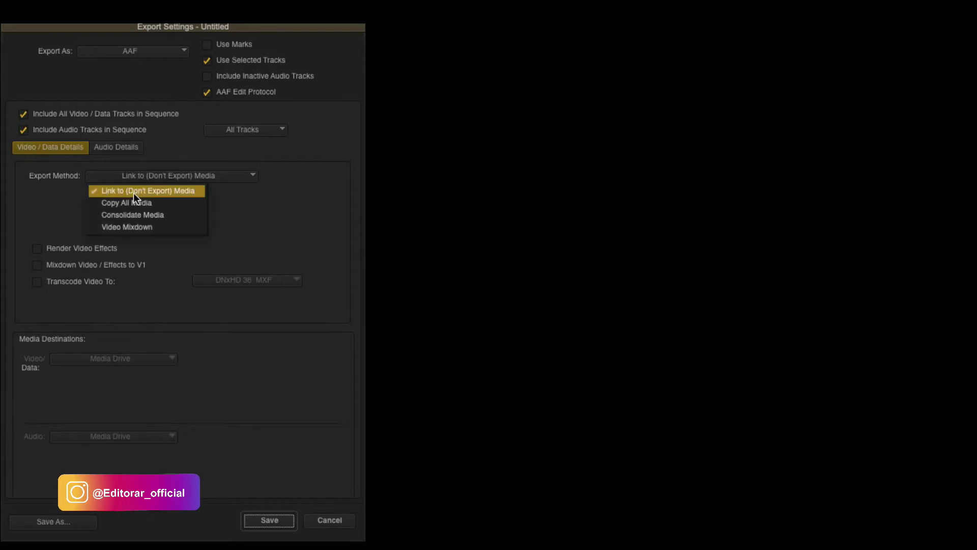
left_click(129, 182)
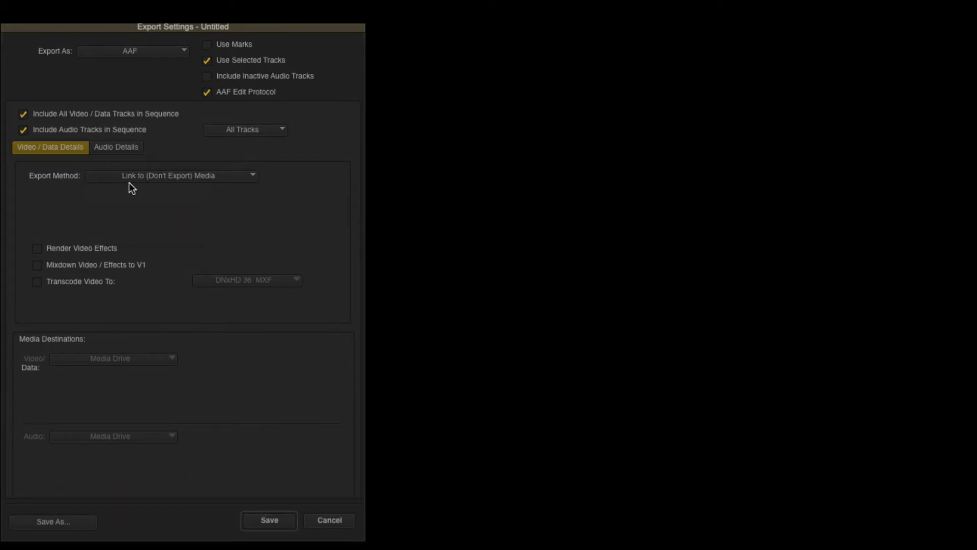
left_click(146, 179)
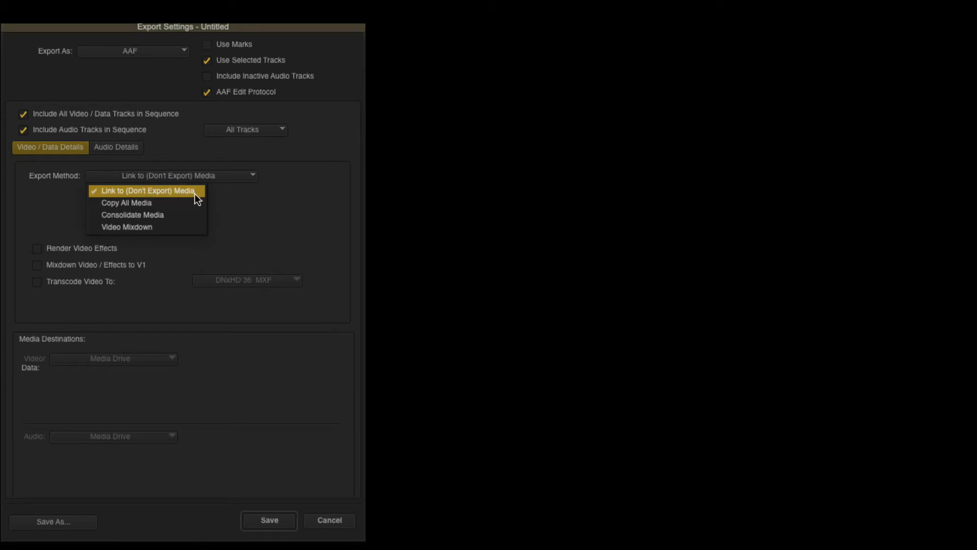
left_click(132, 190)
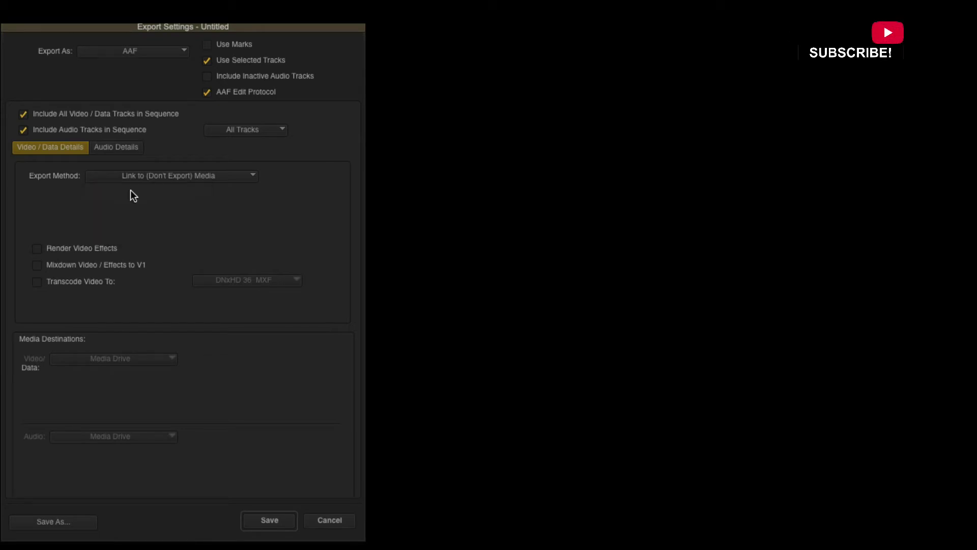
left_click(125, 148)
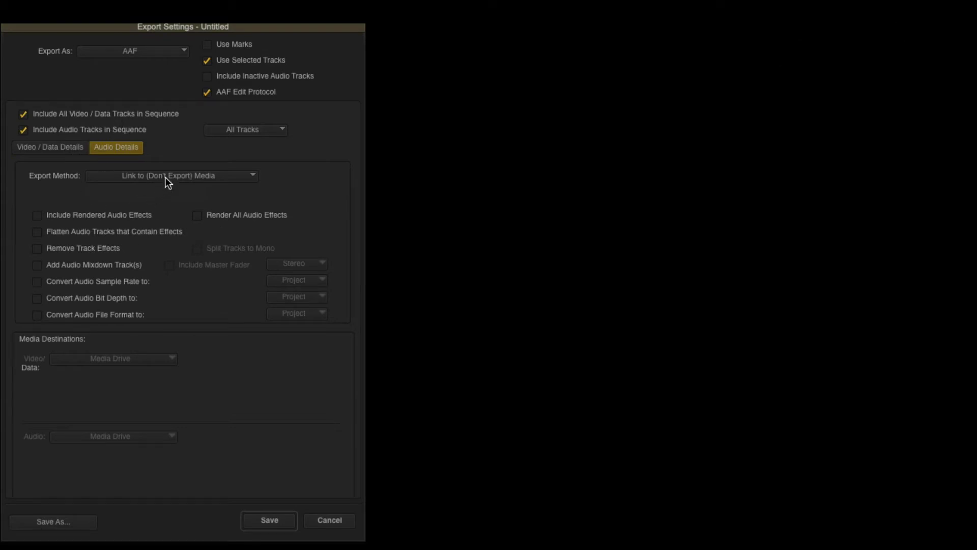
left_click(73, 151)
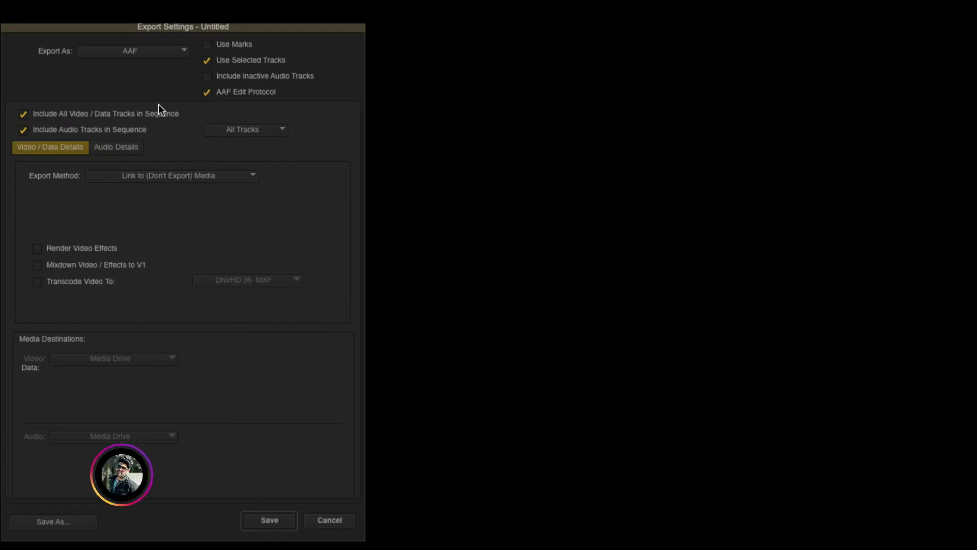
left_click(262, 521)
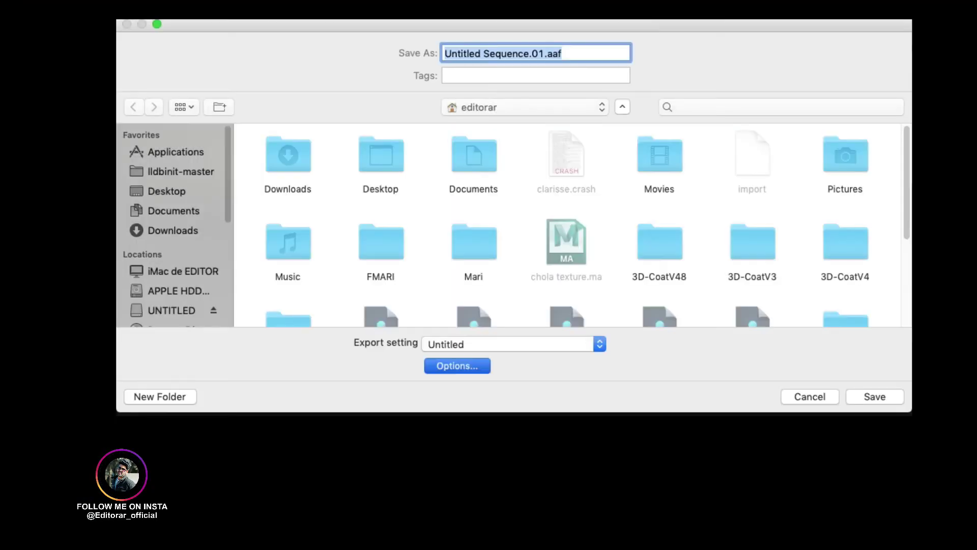
- Name the AAF export file "tuto aaf.aaf"
left_click(544, 55)
left_click_drag(544, 55, 356, 57)
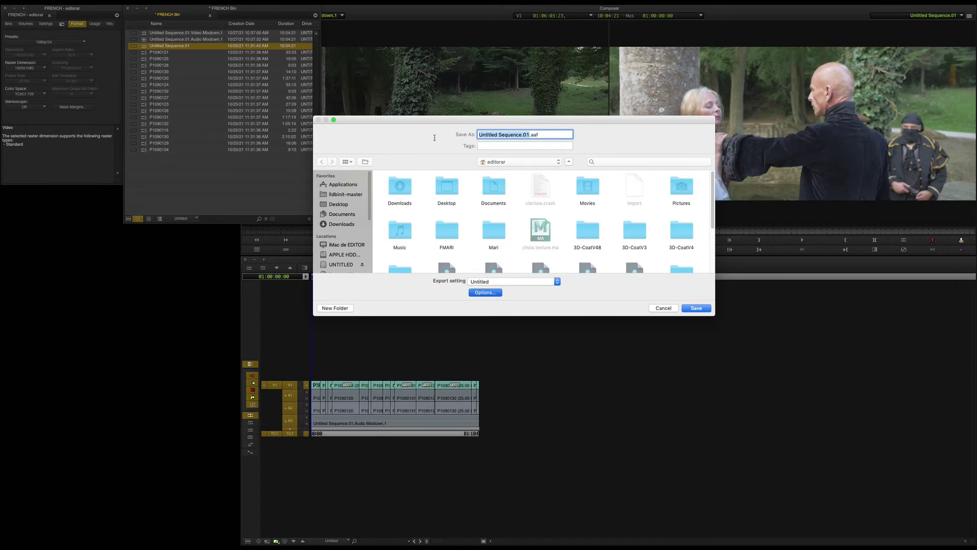
type("tuto aff")
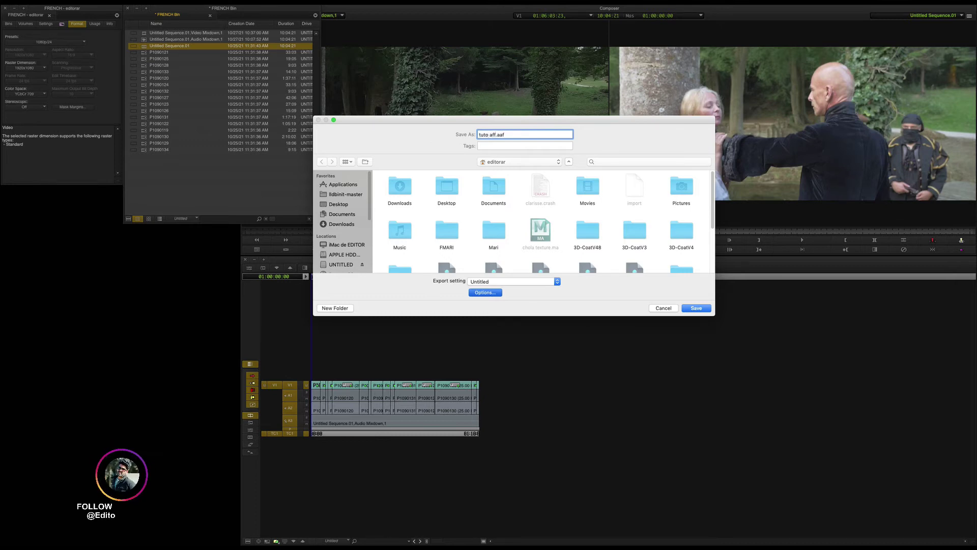
key("BackSpace")
key("BackSpace")
type("a")
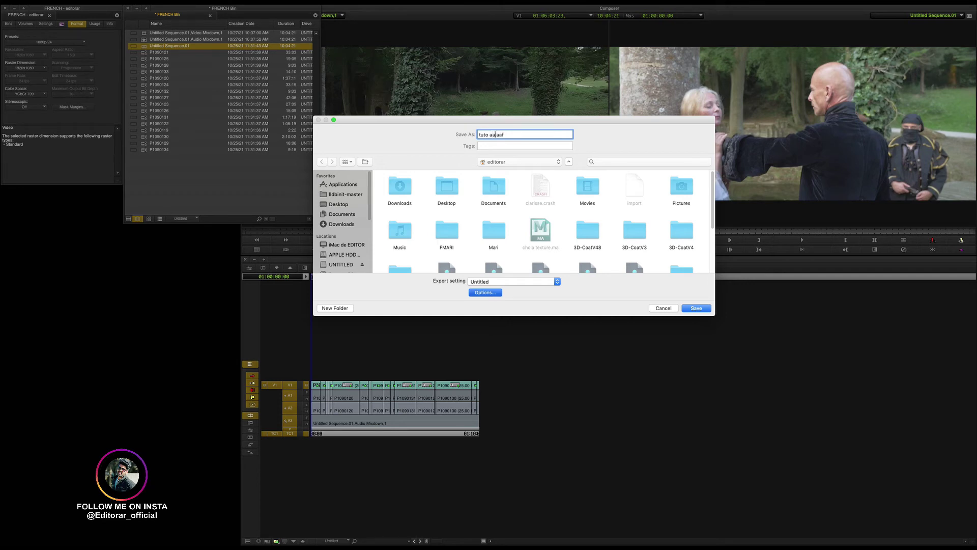
type("af")
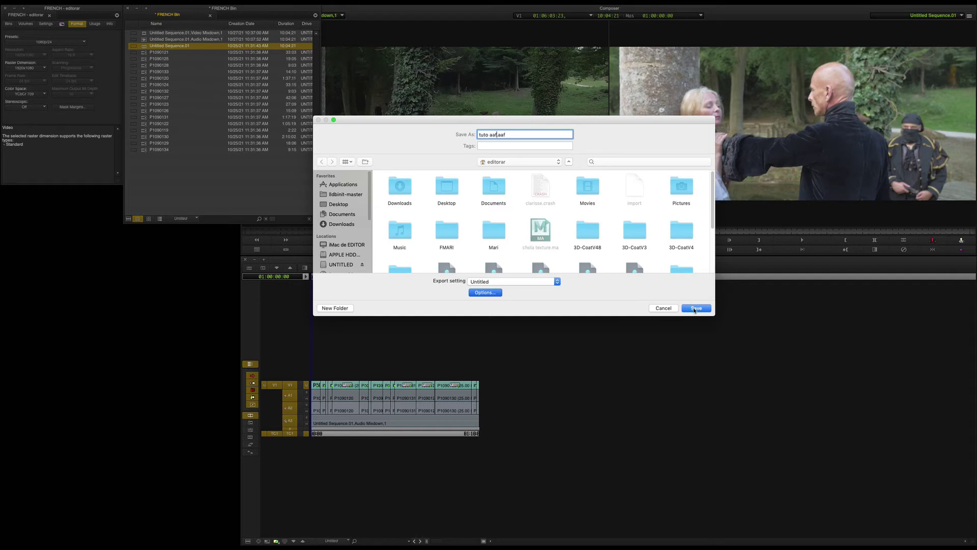
- Save the AAF export in the Documents folder and continue despite the mixed audio sample rates
left_click(342, 214)
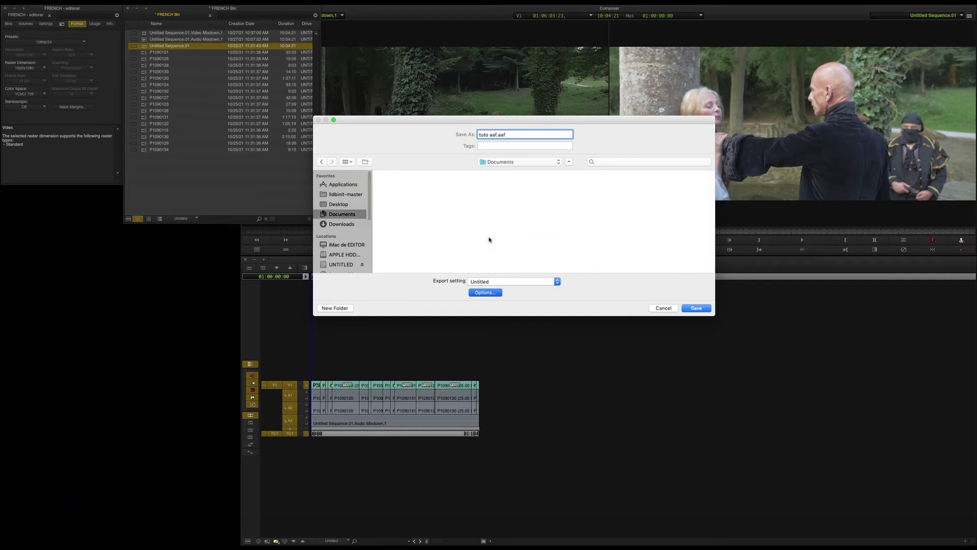
left_click(696, 308)
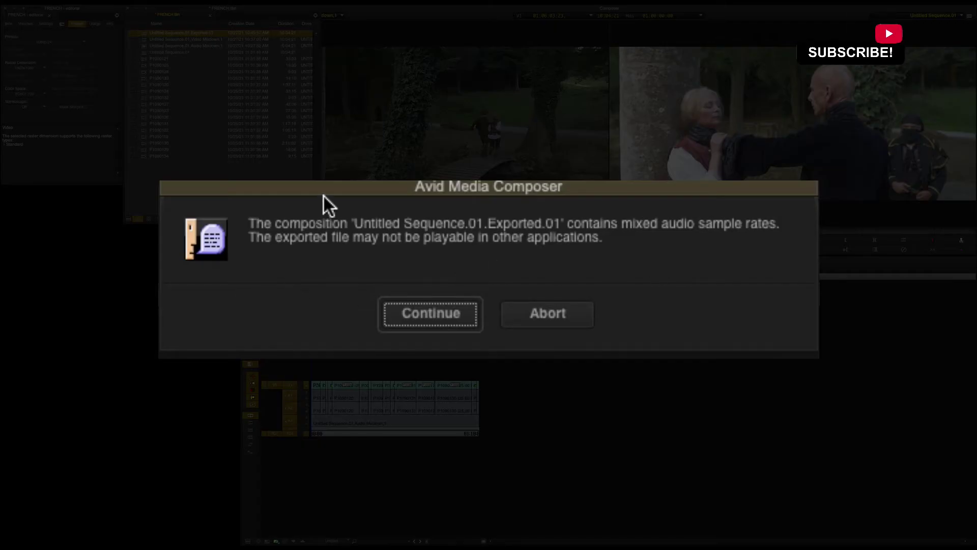
left_click_drag(323, 196, 237, 267)
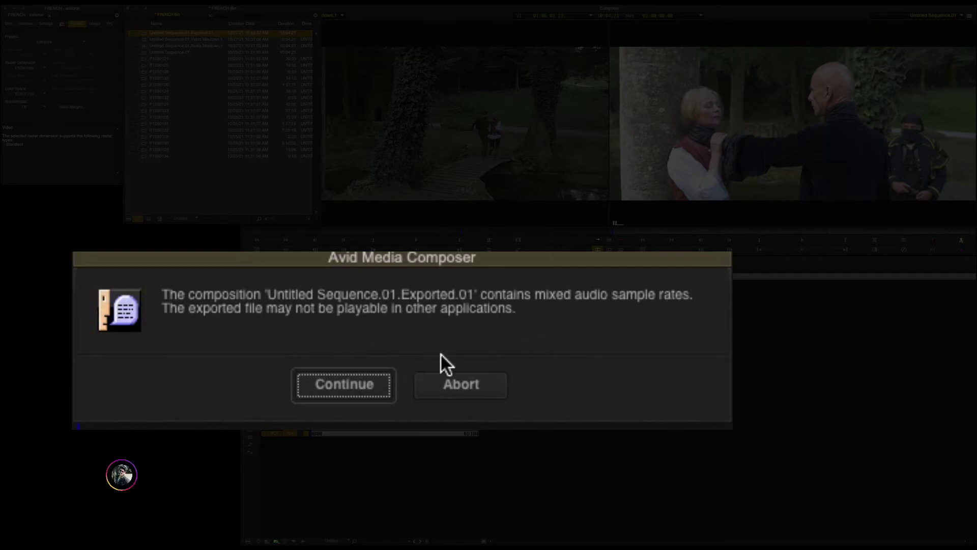
left_click(350, 394)
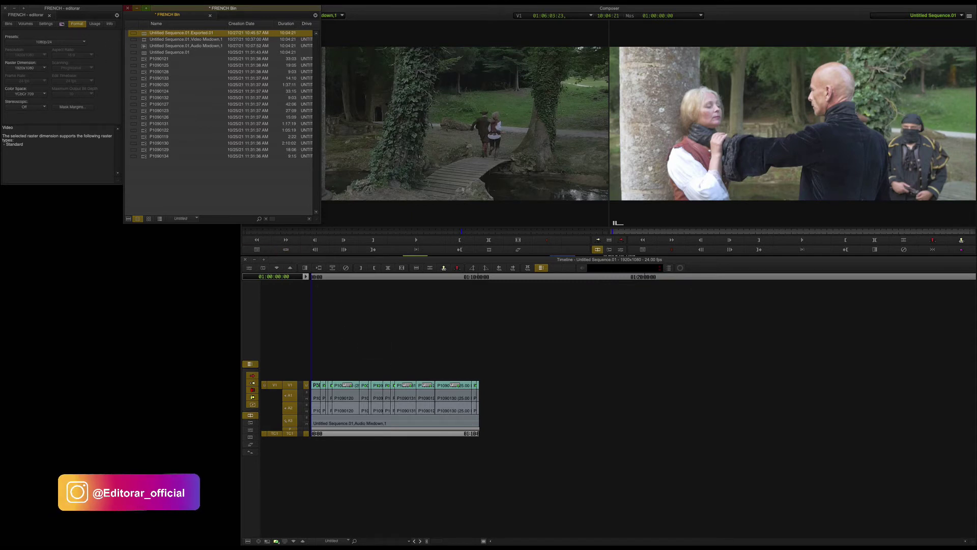
- Start another export of the original Untitled Sequence.01 and bring up its export settings
left_click(95, 2)
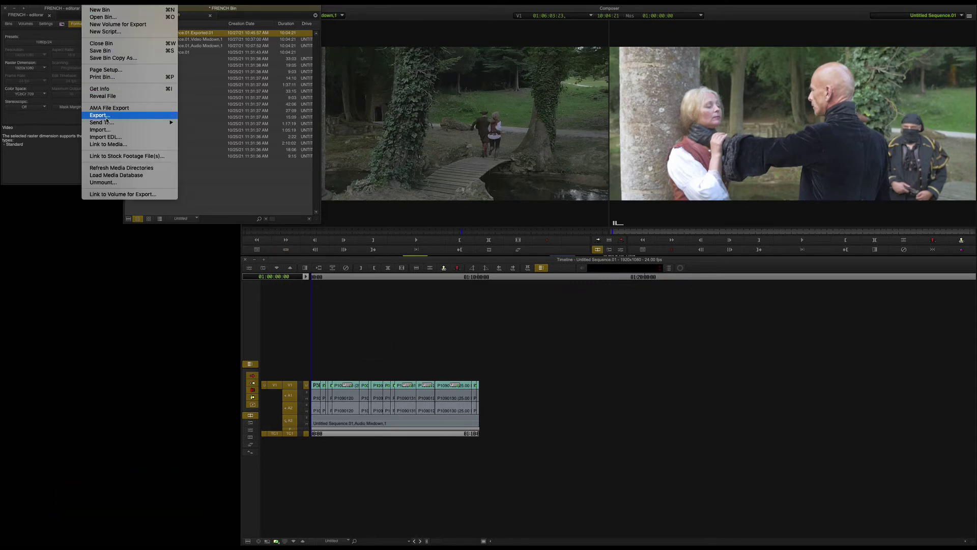
left_click(209, 195)
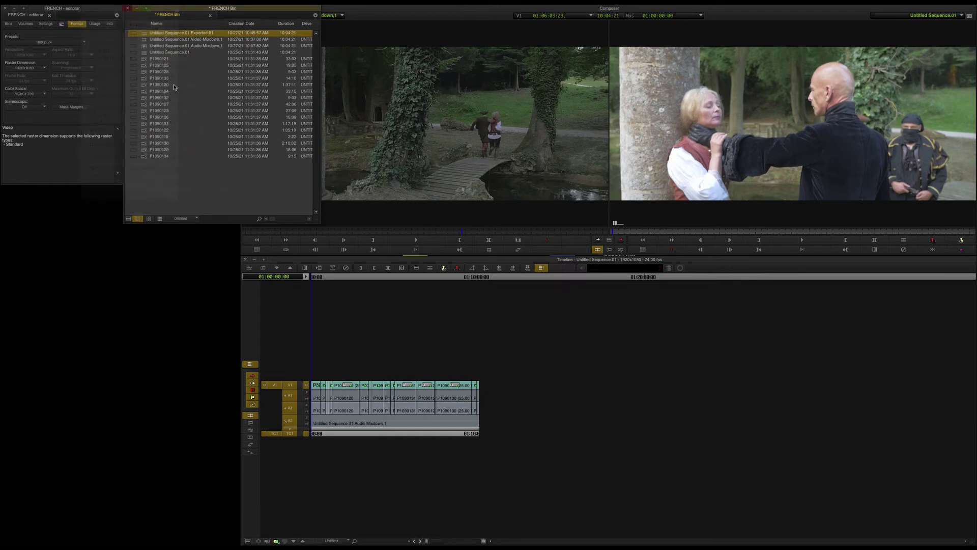
left_click(158, 53)
left_click(95, 2)
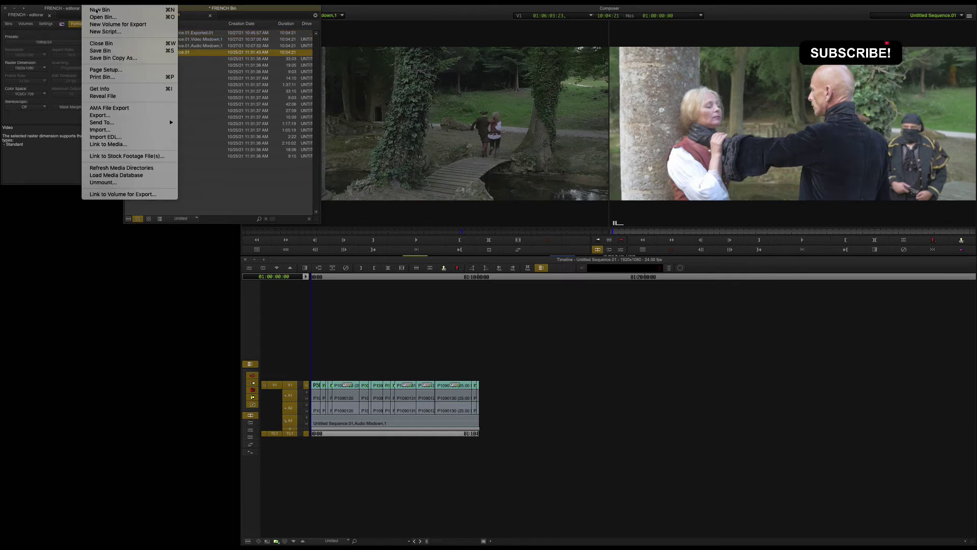
left_click(125, 116)
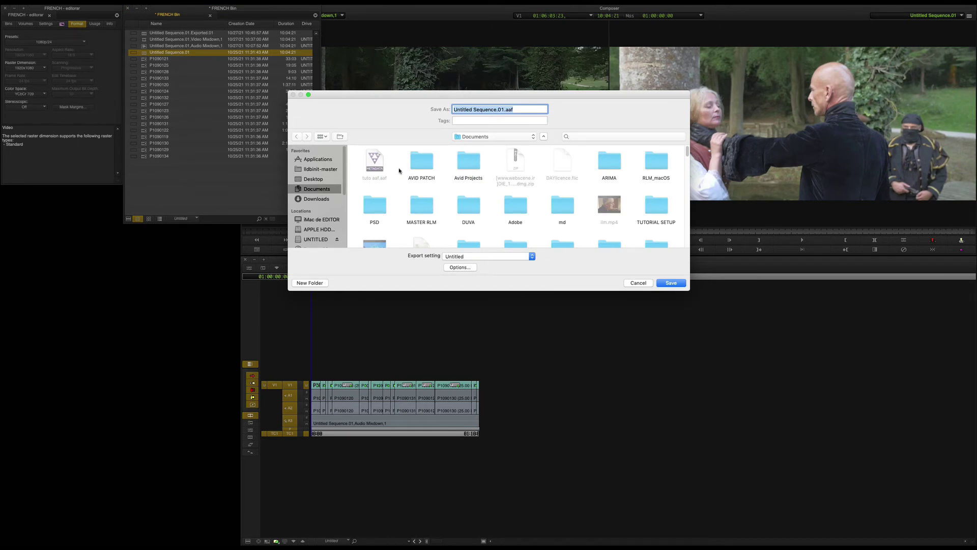
left_click(460, 267)
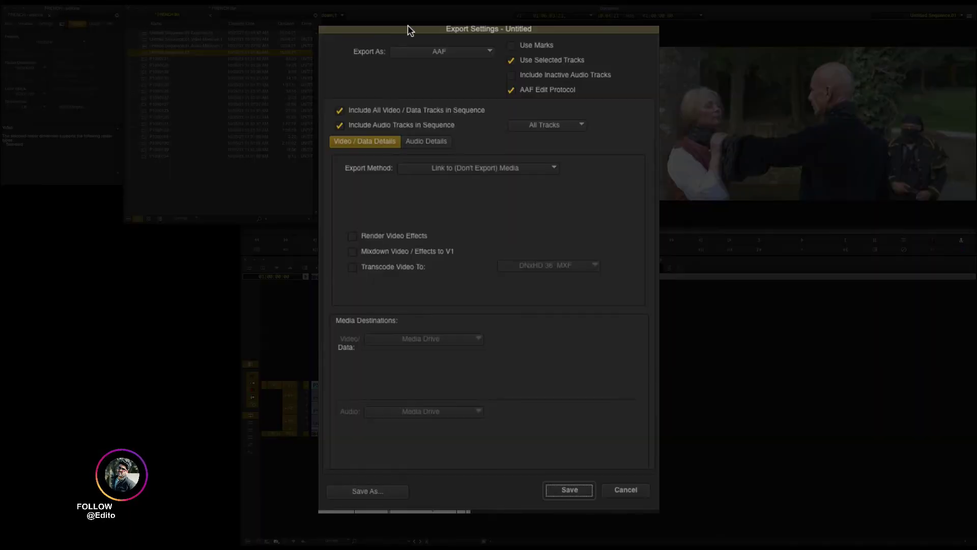
left_click_drag(447, 139, 127, 170)
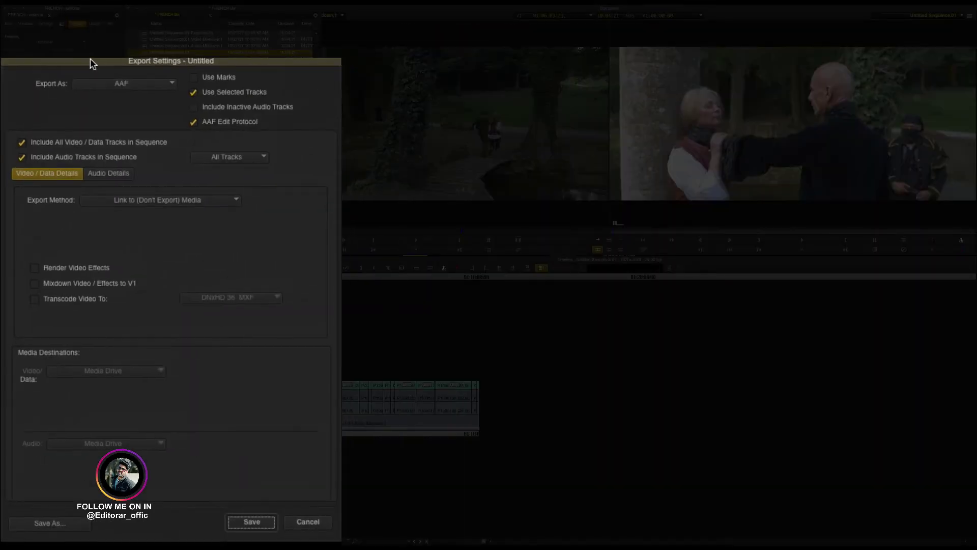
- Set the export type to QuickTime Movie with Custom settings and open its format options
left_click(128, 83)
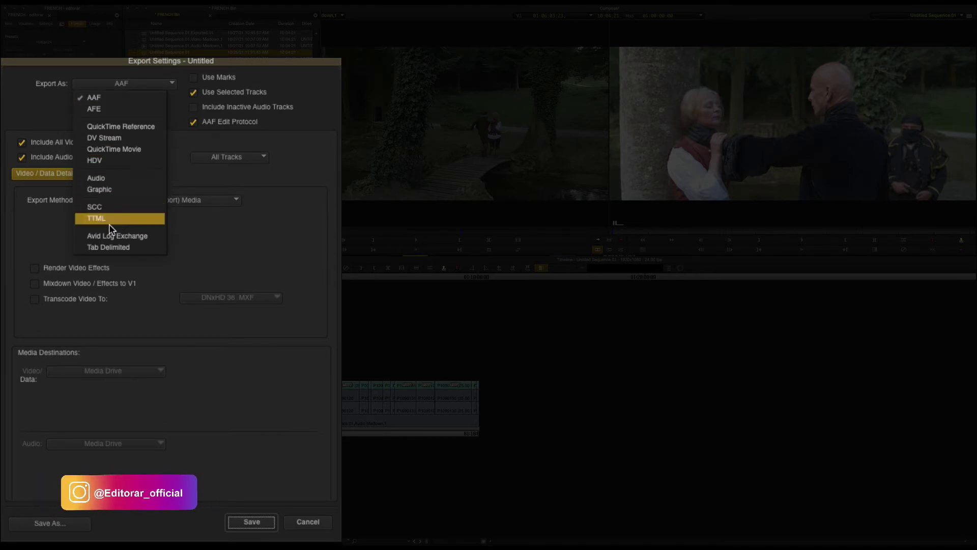
key("Escape")
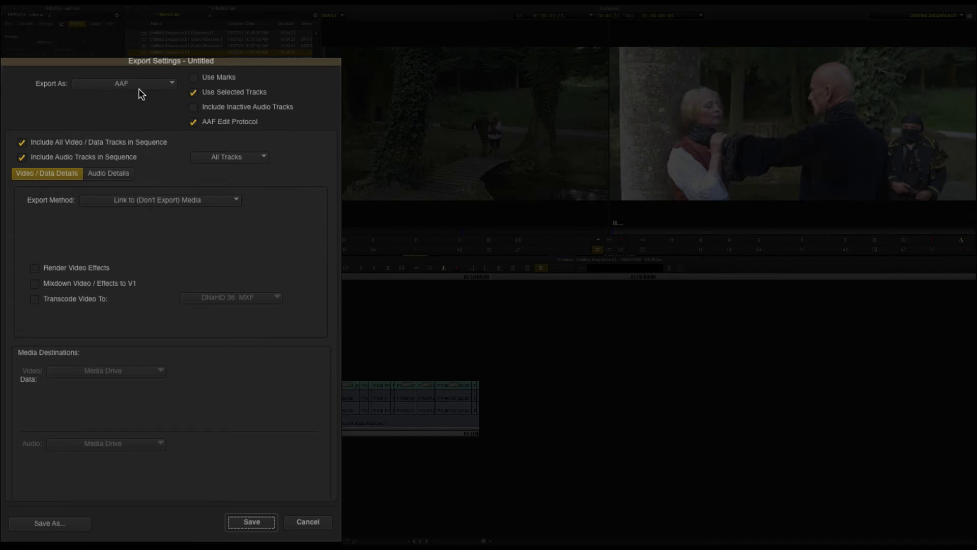
left_click_drag(141, 95, 137, 136)
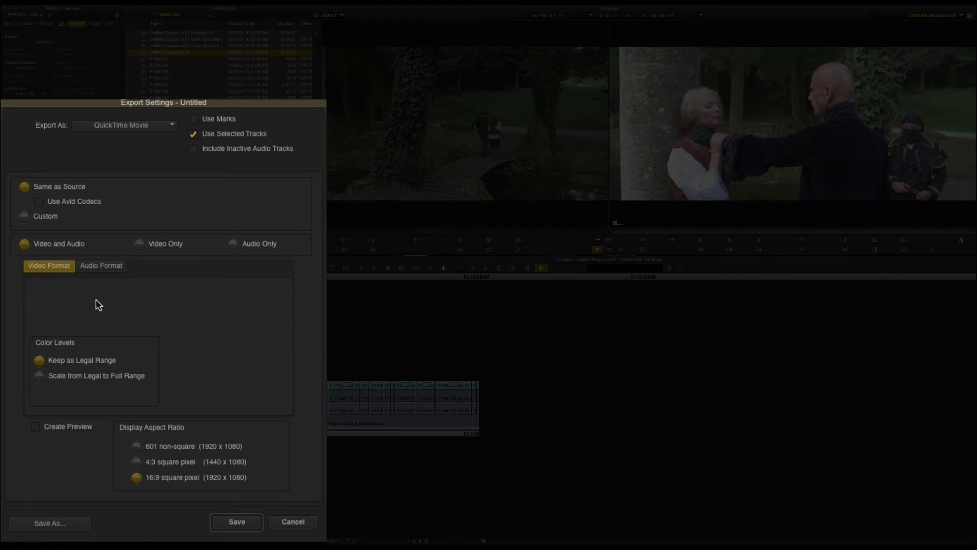
left_click(24, 219)
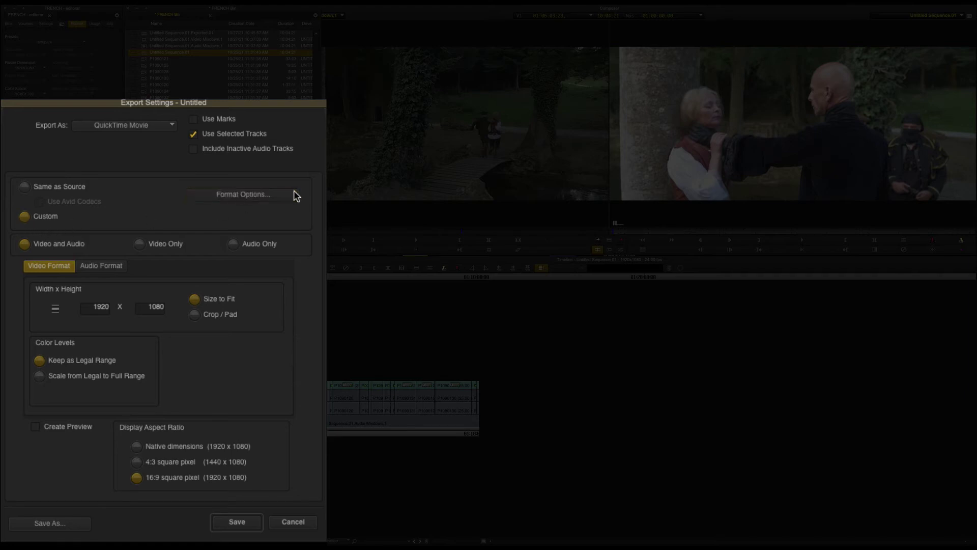
left_click(242, 196)
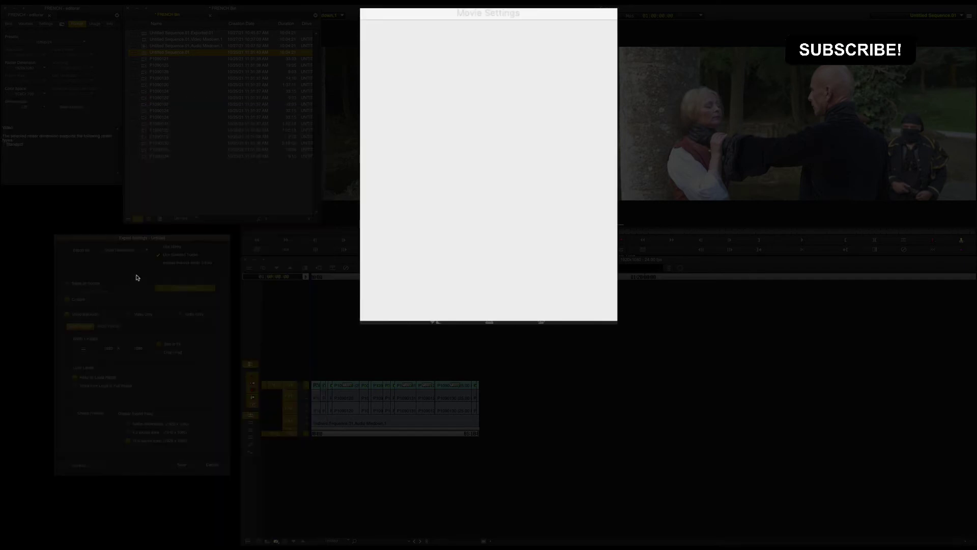
- Set the movie's video compression type to Apple ProRes 4444
left_click_drag(469, 18, 145, 222)
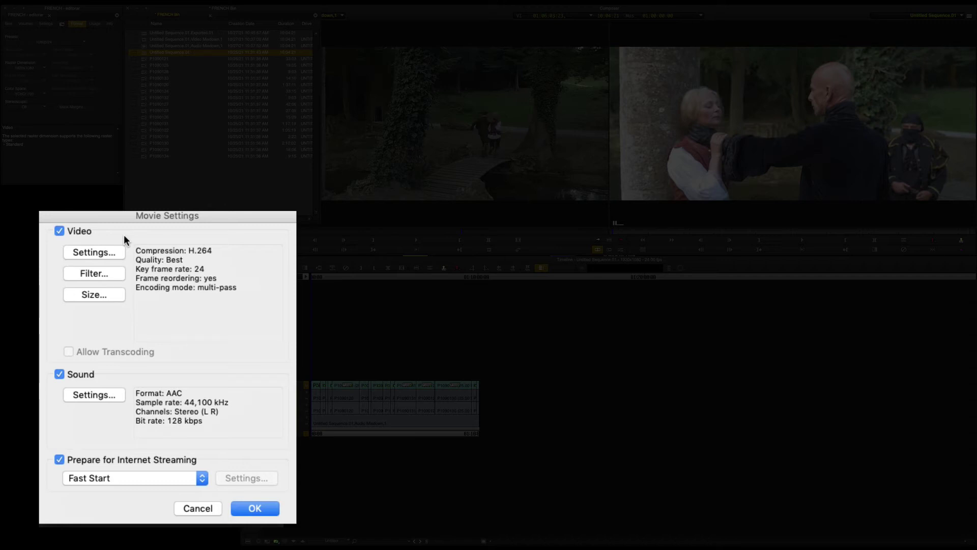
left_click(97, 252)
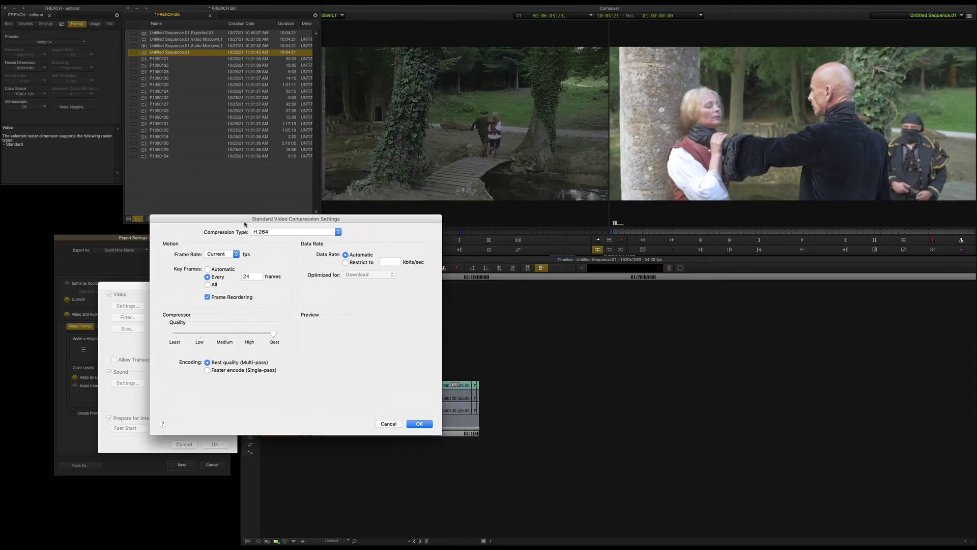
left_click(291, 236)
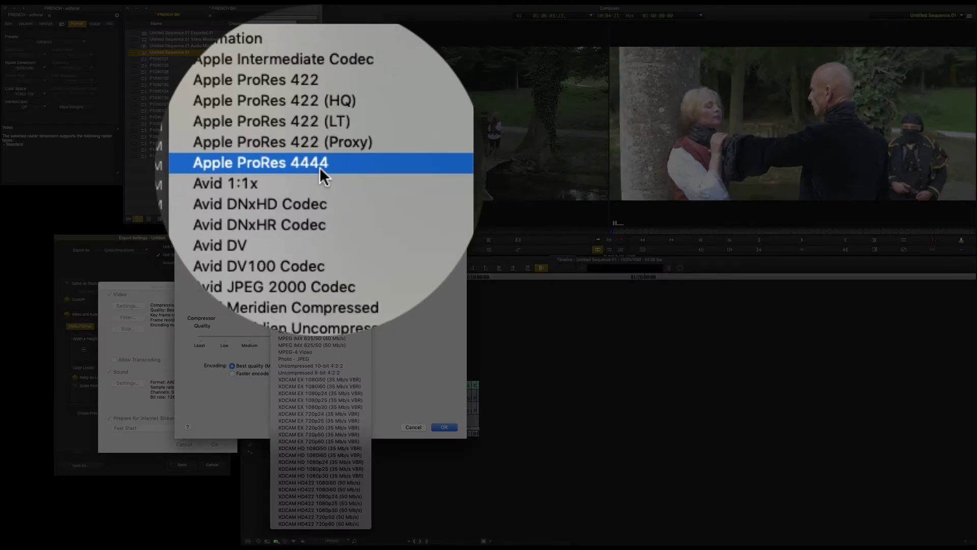
left_click(320, 167)
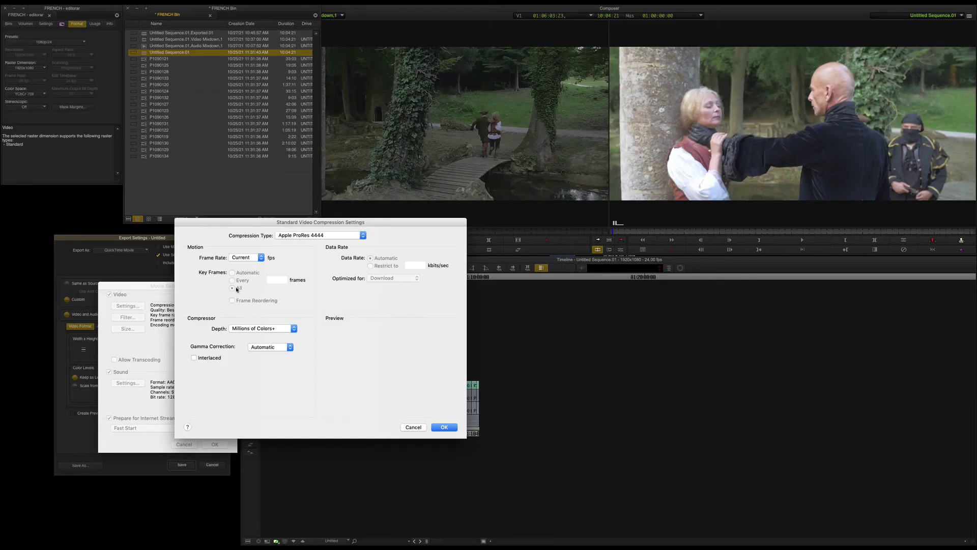
- Set the video frame rate to 24 fps and accept the compression settings
left_click(253, 257)
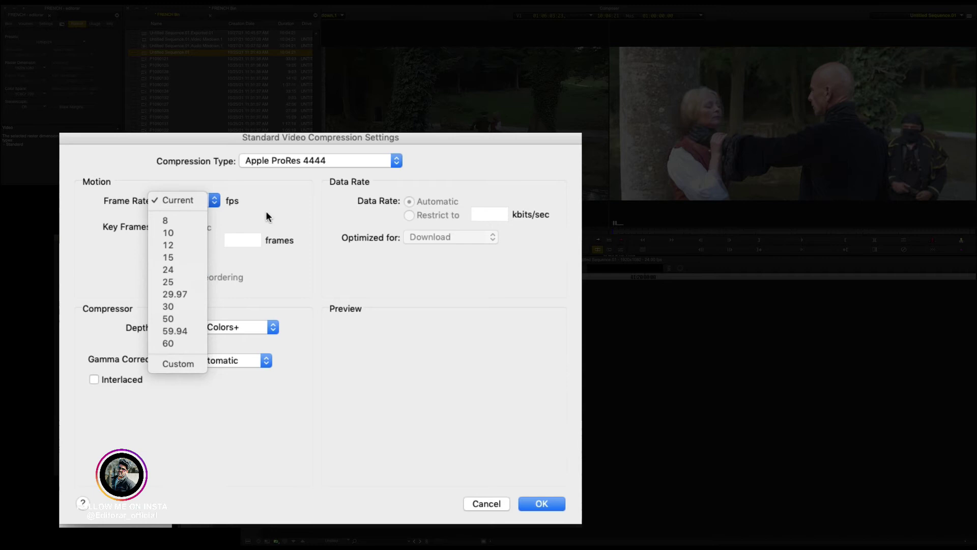
left_click(290, 262)
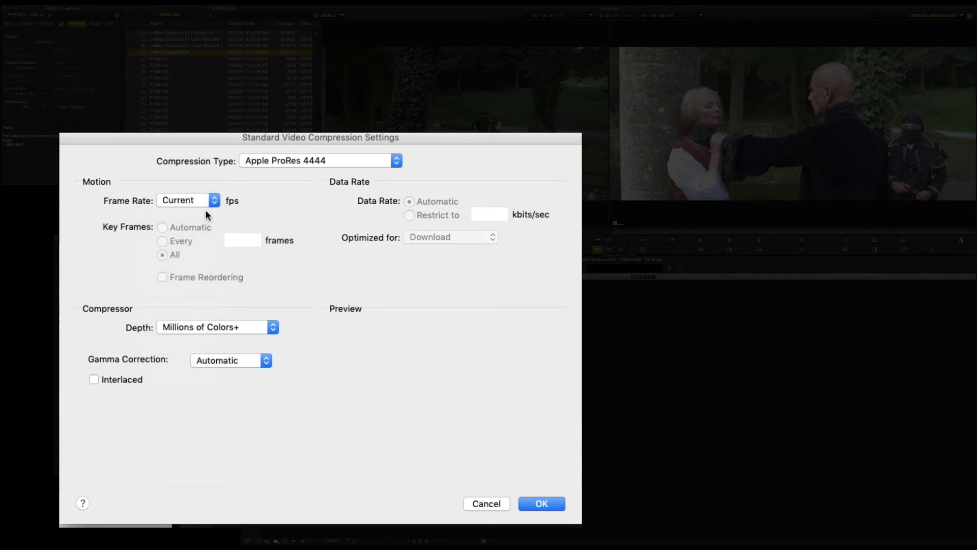
left_click(206, 203)
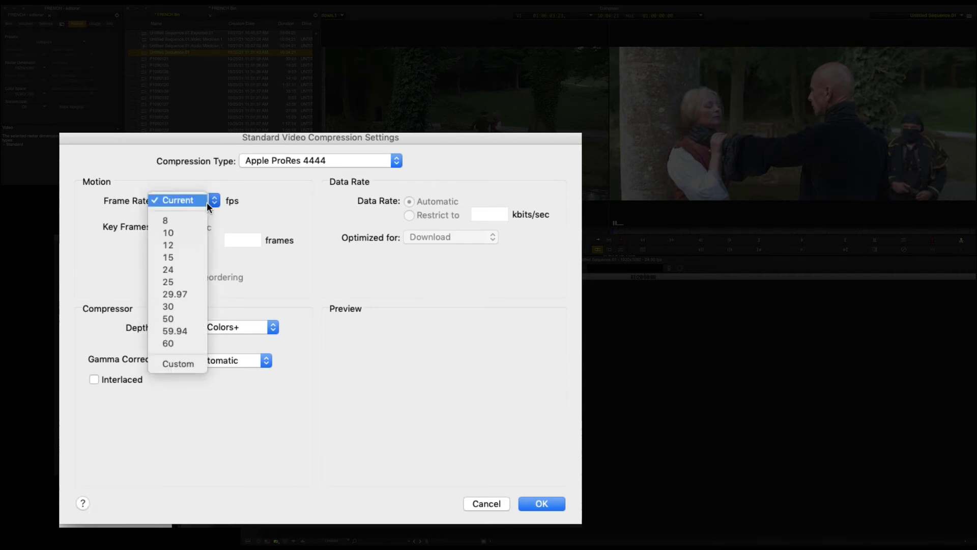
left_click(188, 269)
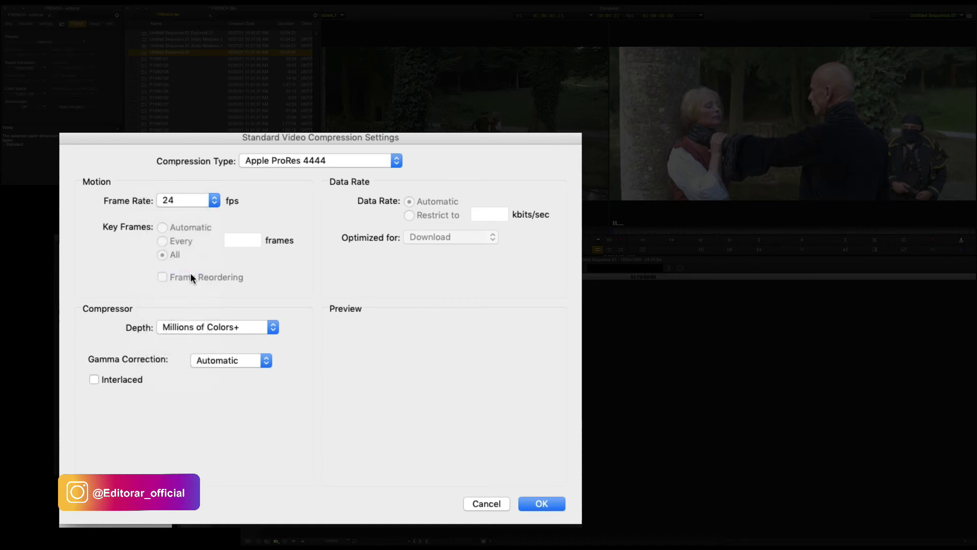
left_click(203, 204)
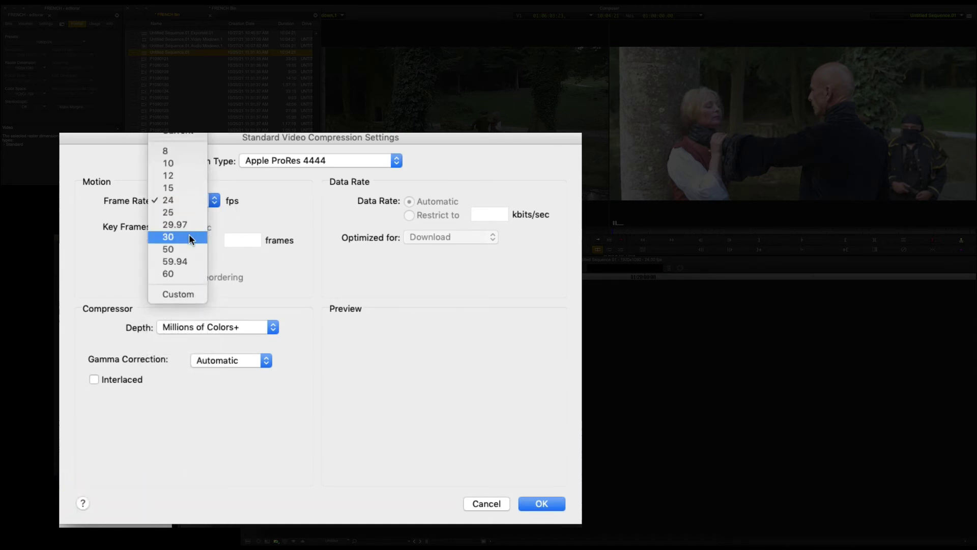
left_click(180, 200)
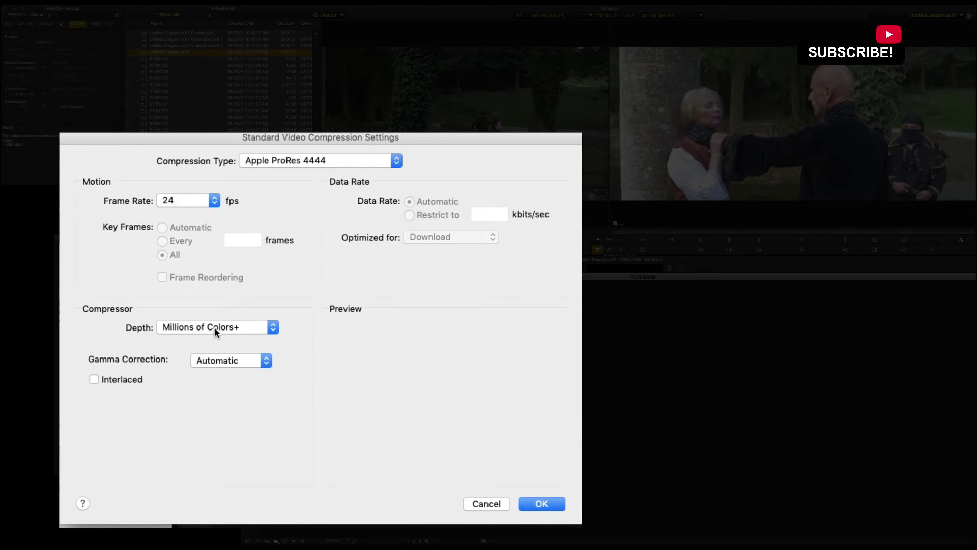
left_click(550, 506)
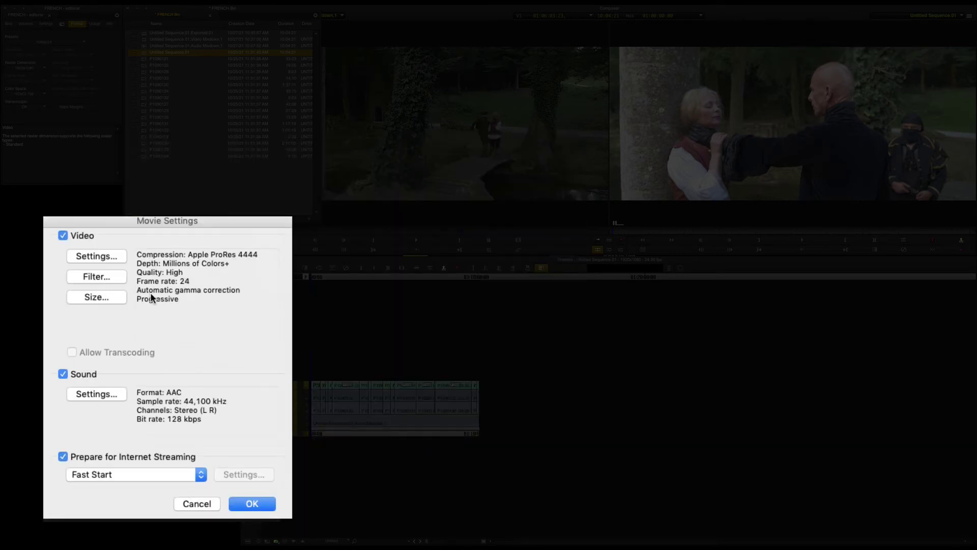
- Look through the movie's video filters, including Alpha Gain, Brightness and RGB Balance among the Adjustments
left_click(107, 283)
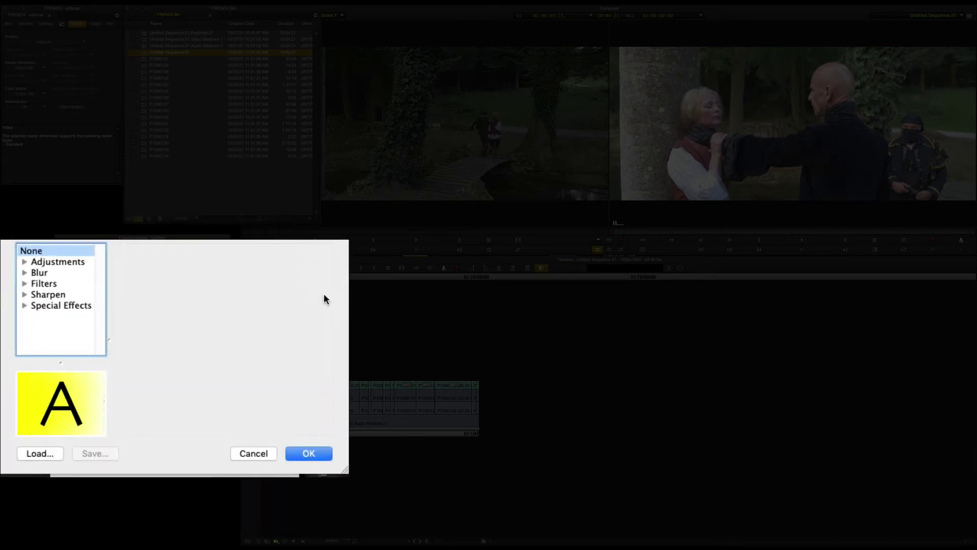
left_click(41, 263)
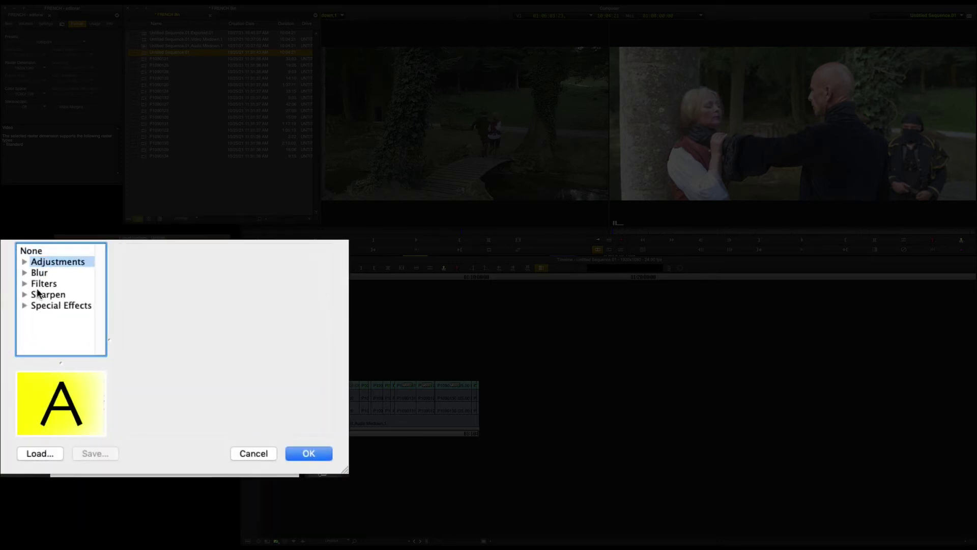
left_click(39, 256)
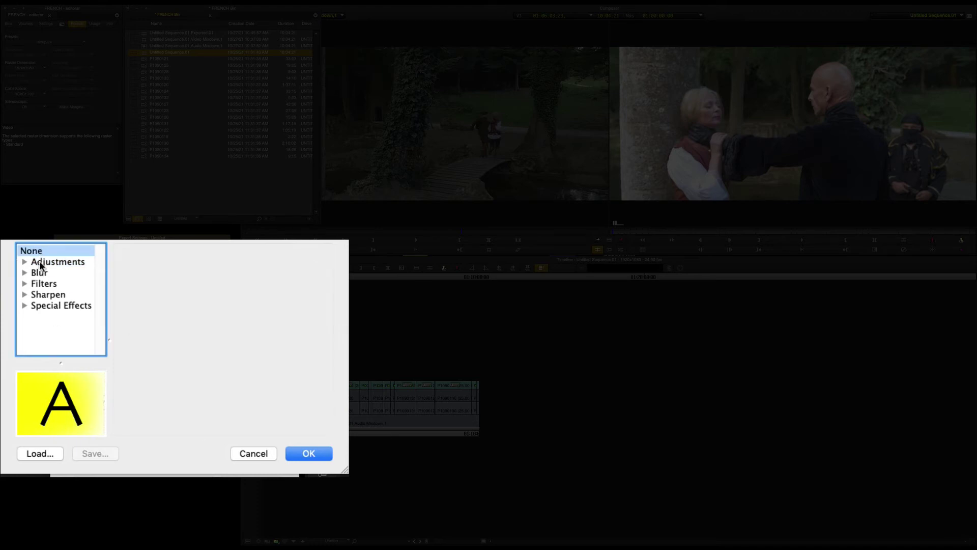
left_click(42, 263)
left_click(24, 261)
left_click(46, 274)
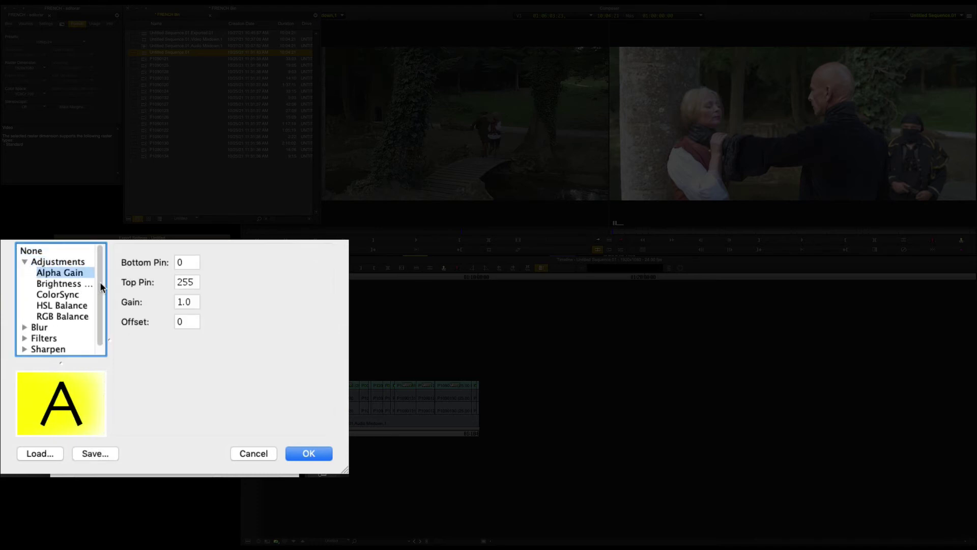
left_click(66, 284)
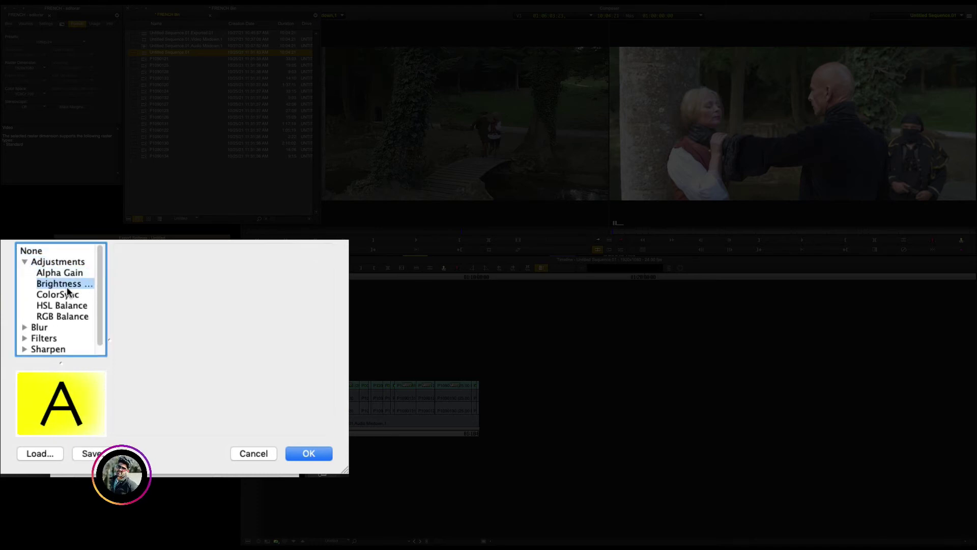
left_click(63, 317)
left_click(41, 327)
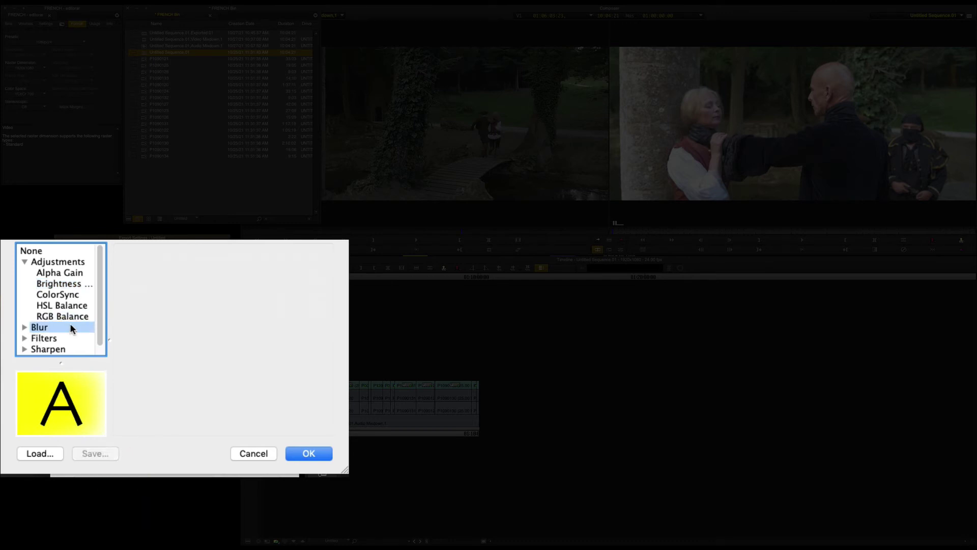
- Preview the Edge Detection filter, return the filter choice to None and accept it
left_click(25, 339)
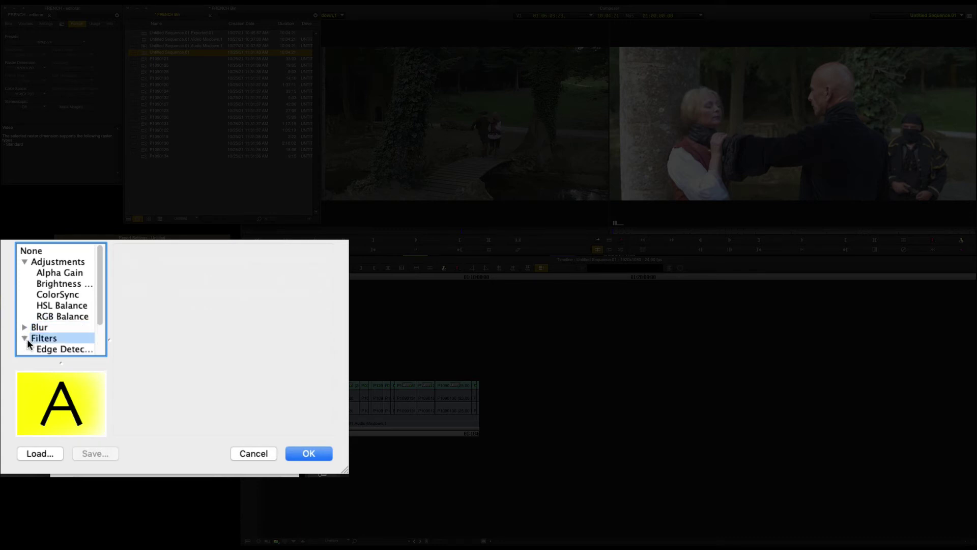
scroll(62, 334, "down", 2)
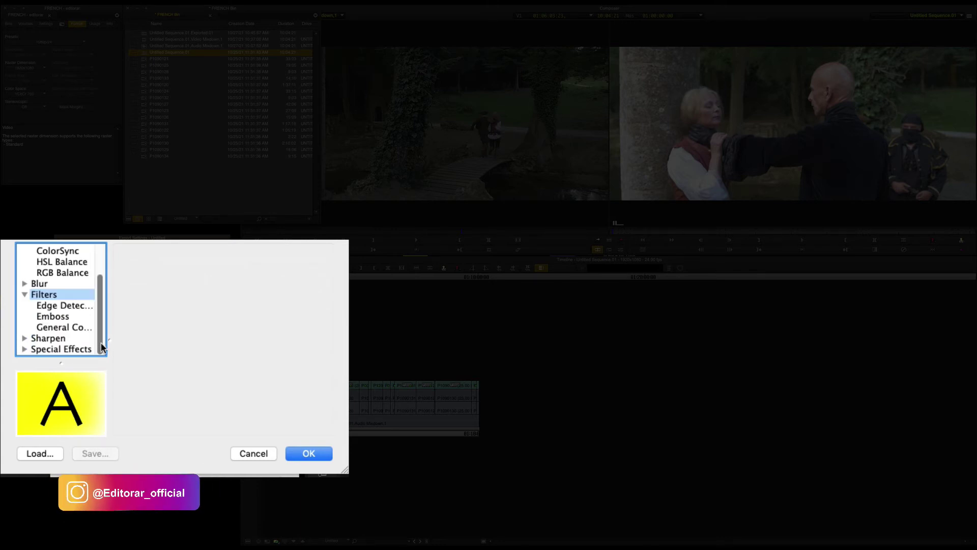
left_click(59, 329)
left_click(60, 307)
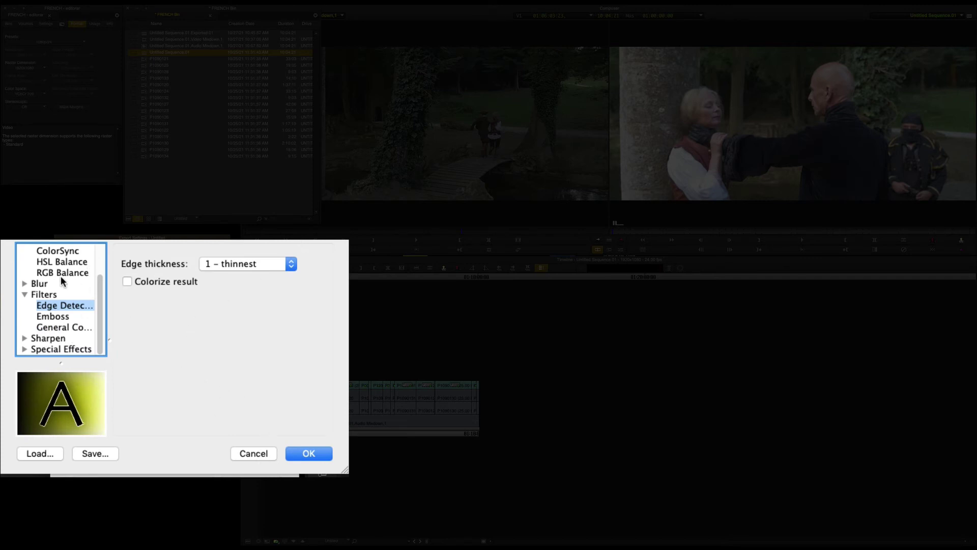
left_click_drag(100, 286, 102, 253)
left_click(38, 252)
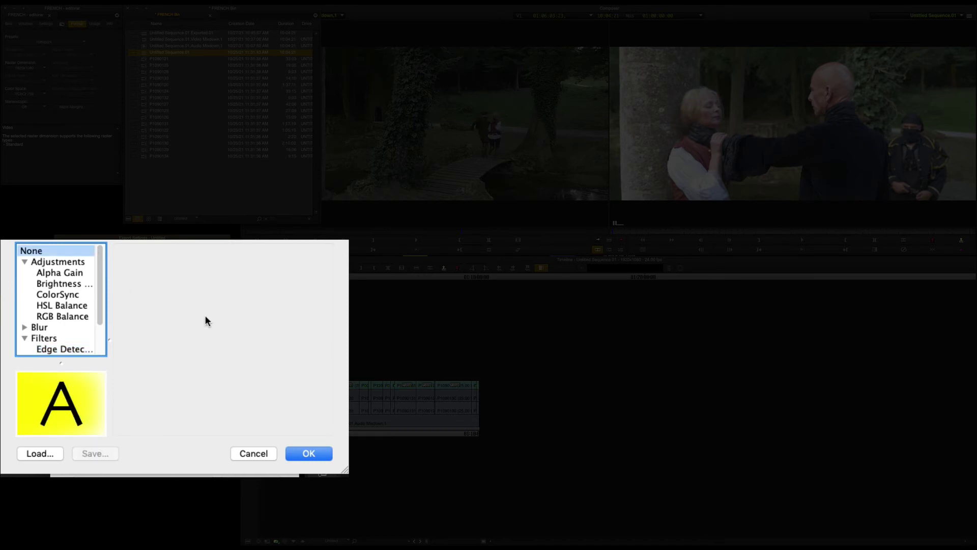
left_click(320, 453)
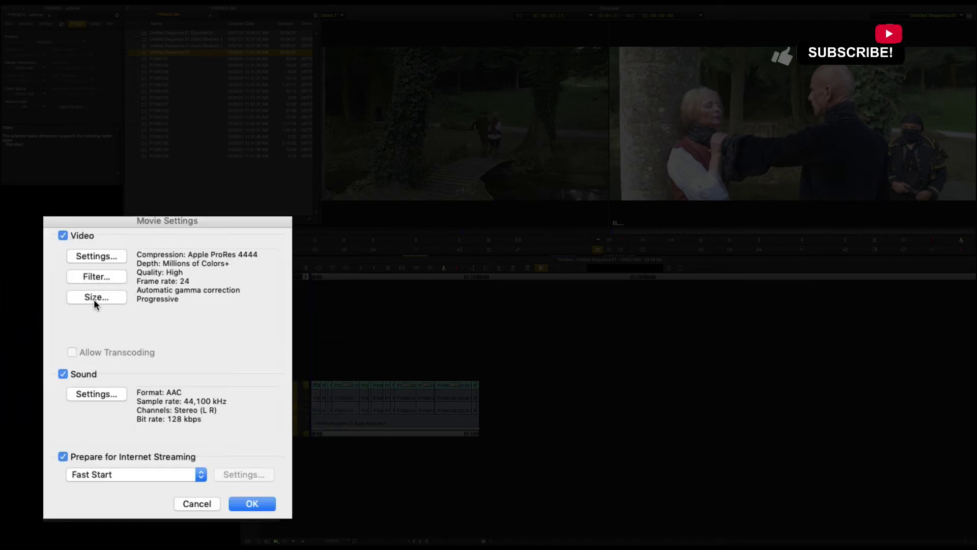
- Set the export dimensions to 1920 x 1080 HD and preserve the aspect ratio using Letterbox
left_click(94, 298)
left_click(475, 94)
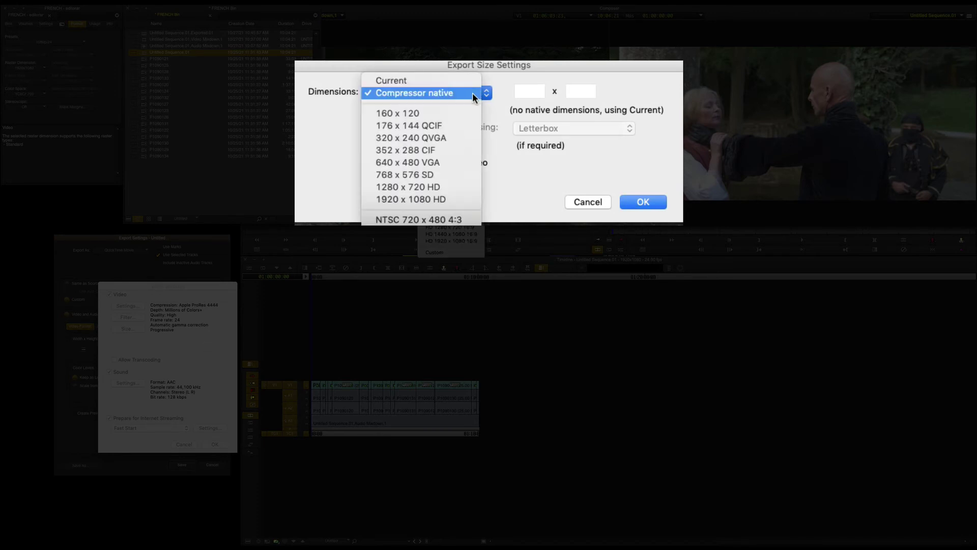
left_click(424, 200)
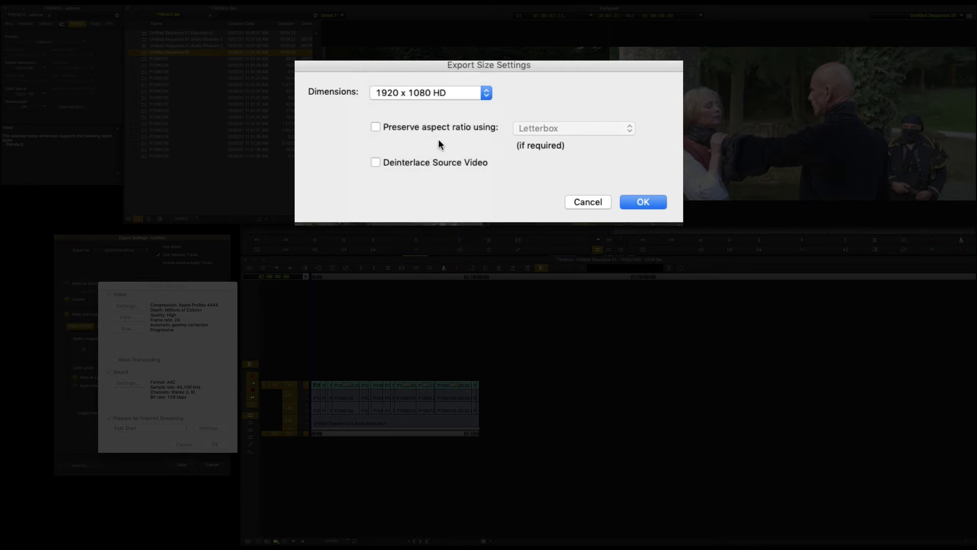
left_click(377, 128)
left_click(586, 131)
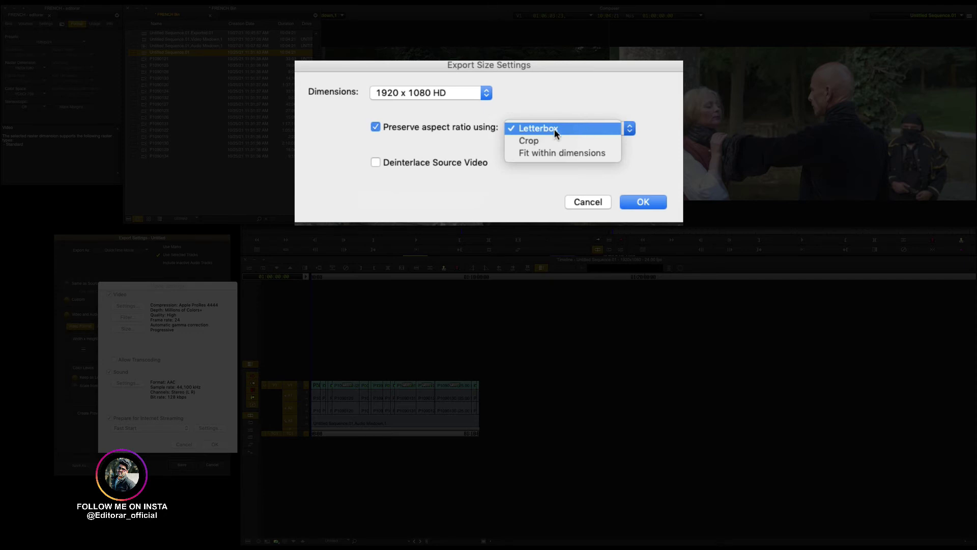
left_click(581, 114)
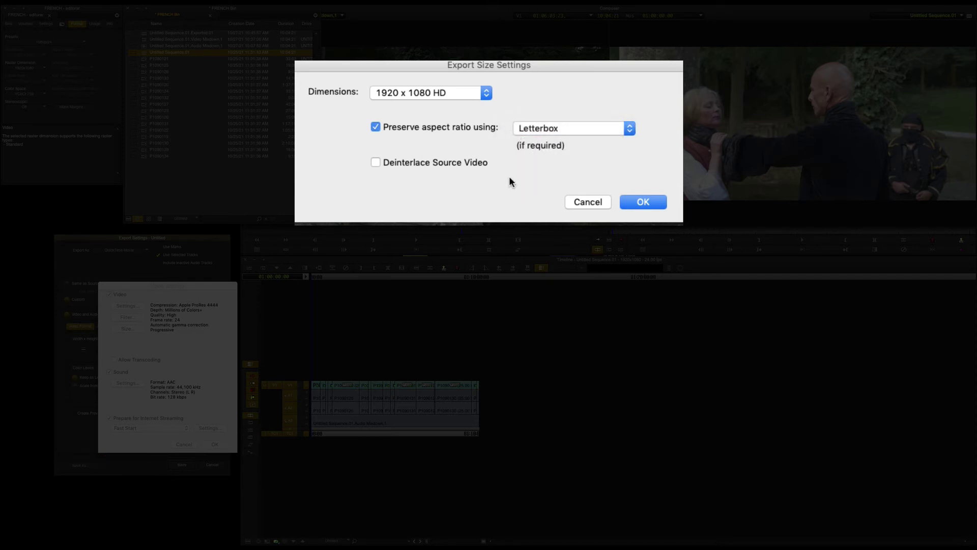
left_click(636, 204)
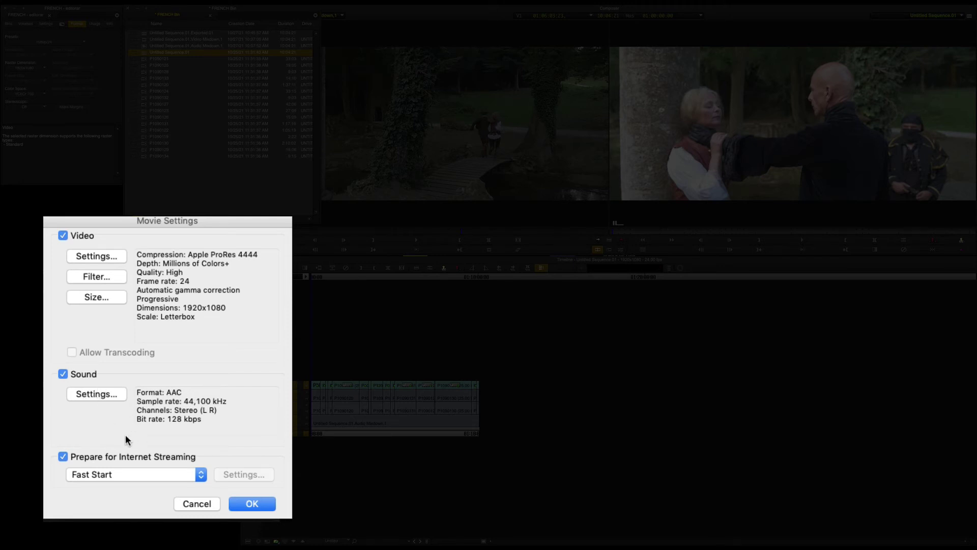
- Keep Fast Start for internet streaming and accept the movie settings
left_click(126, 477)
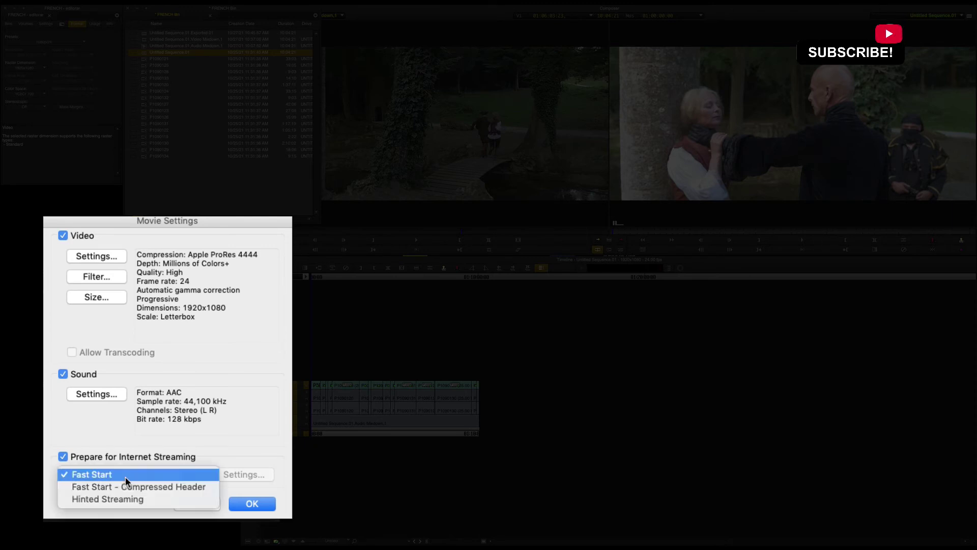
left_click(160, 438)
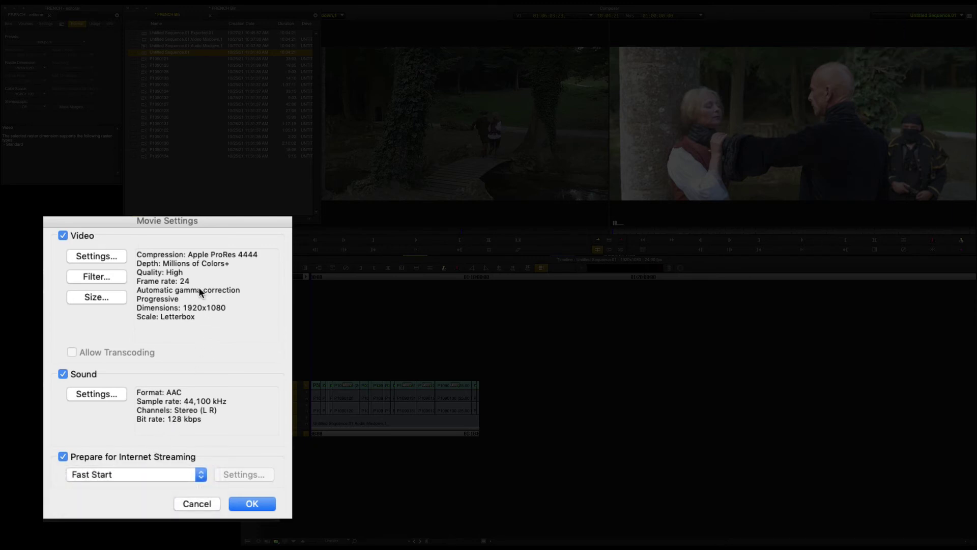
left_click(251, 504)
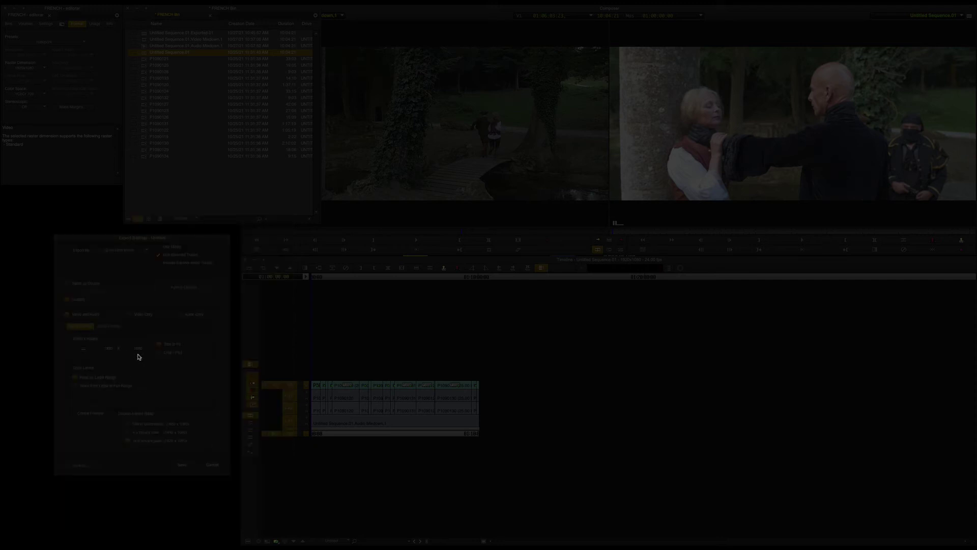
- Check the QuickTime audio format, set the display aspect ratio to Native dimensions (1920 x 1080) and save the export settings
left_click(104, 336)
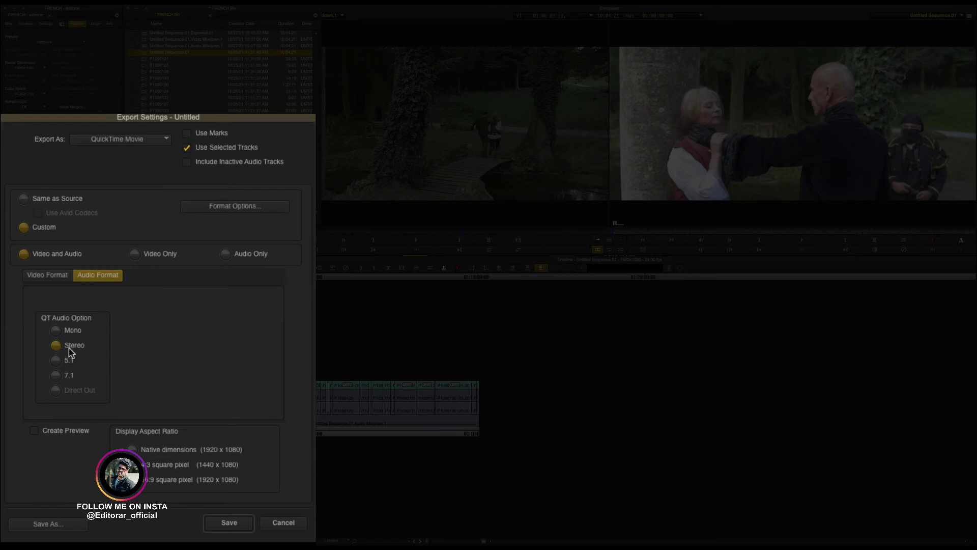
left_click(48, 276)
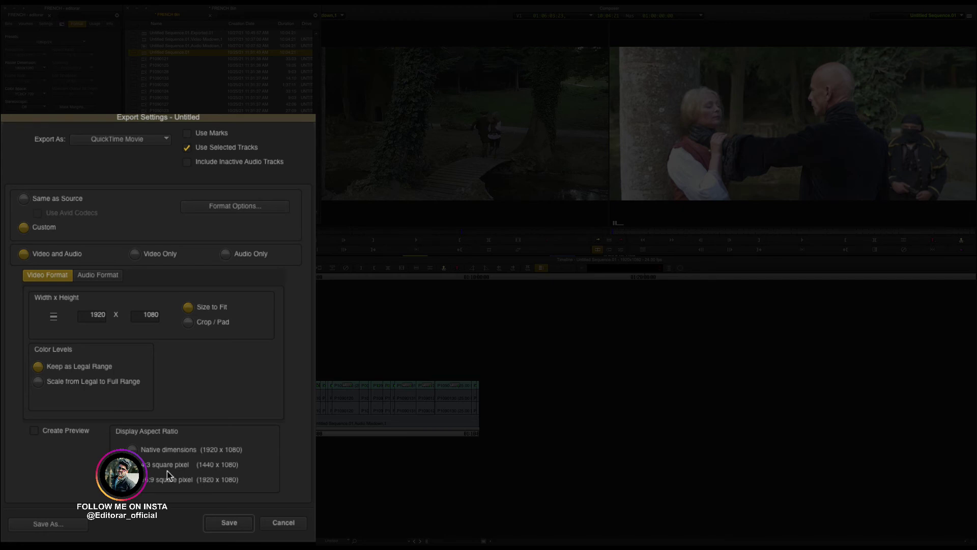
left_click(131, 450)
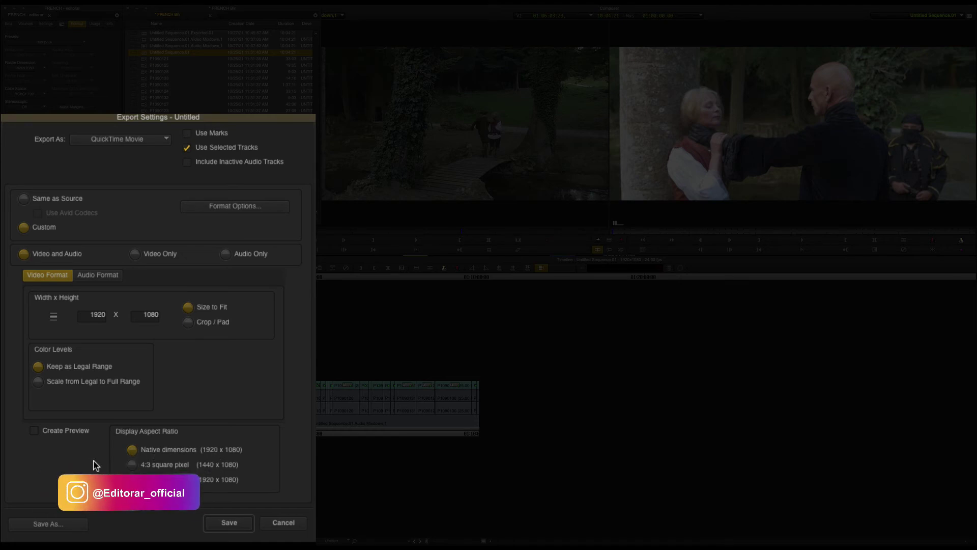
left_click(225, 524)
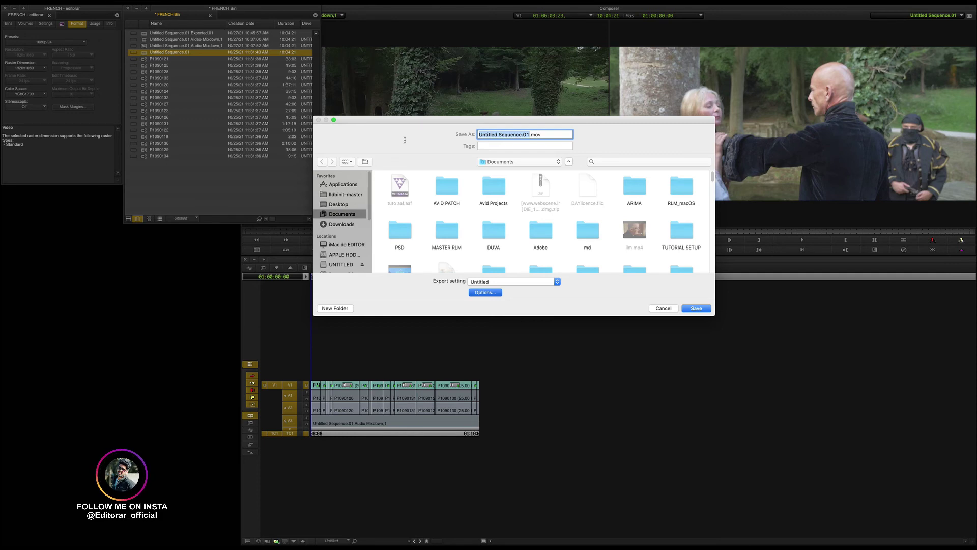
- Name the movie film.mov and export it to the Documents folder
key("BackSpace")
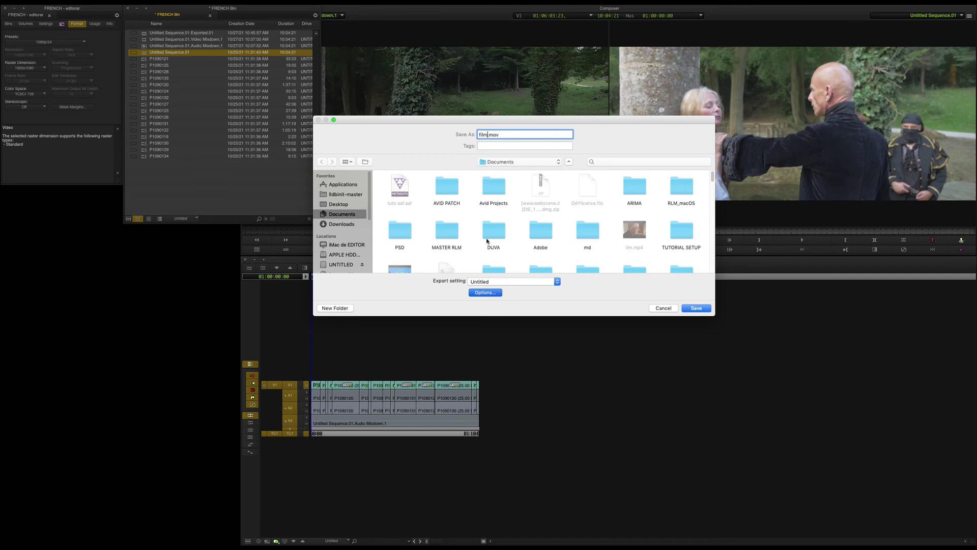
left_click(696, 308)
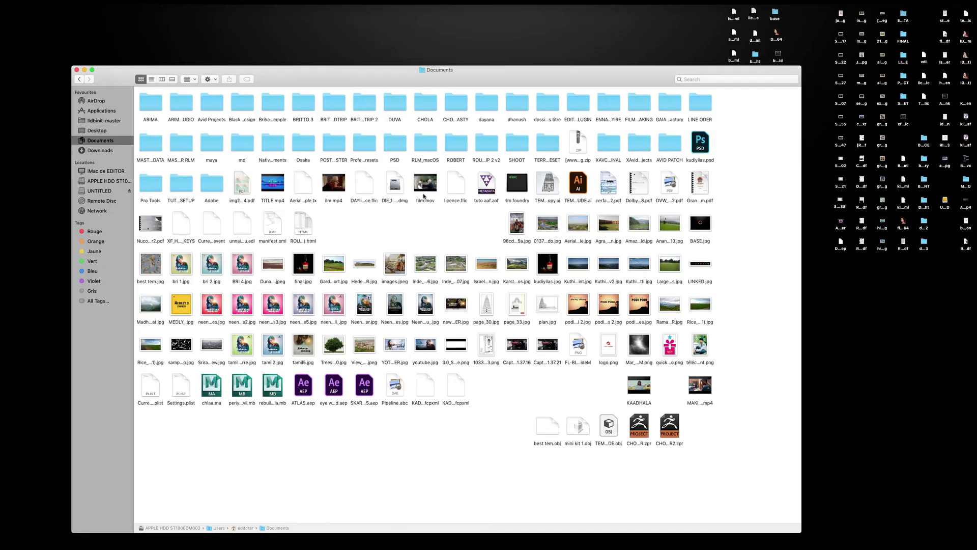
- Switch to Finder, preview the exported film.mov in Documents and scrub through its playback
left_click(431, 189)
key("space")
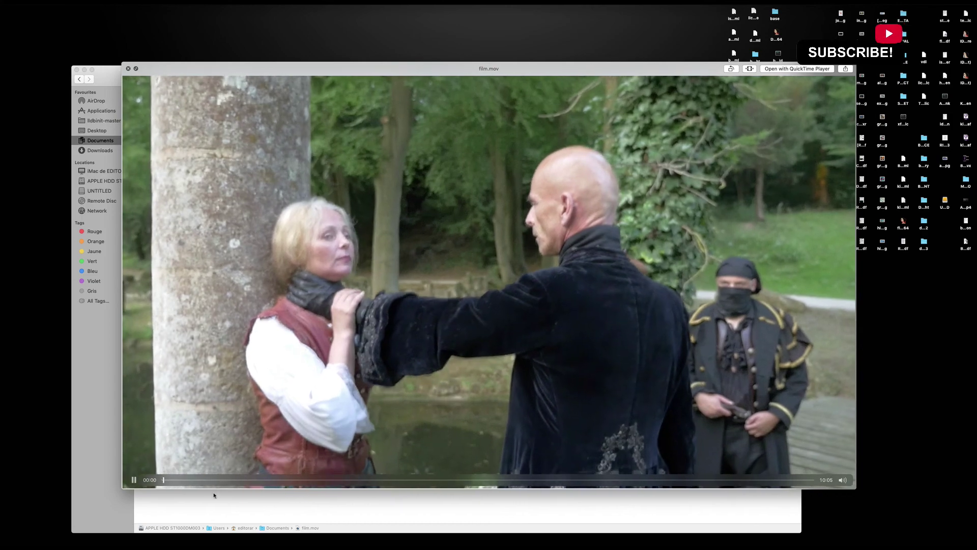
left_click_drag(181, 479, 401, 480)
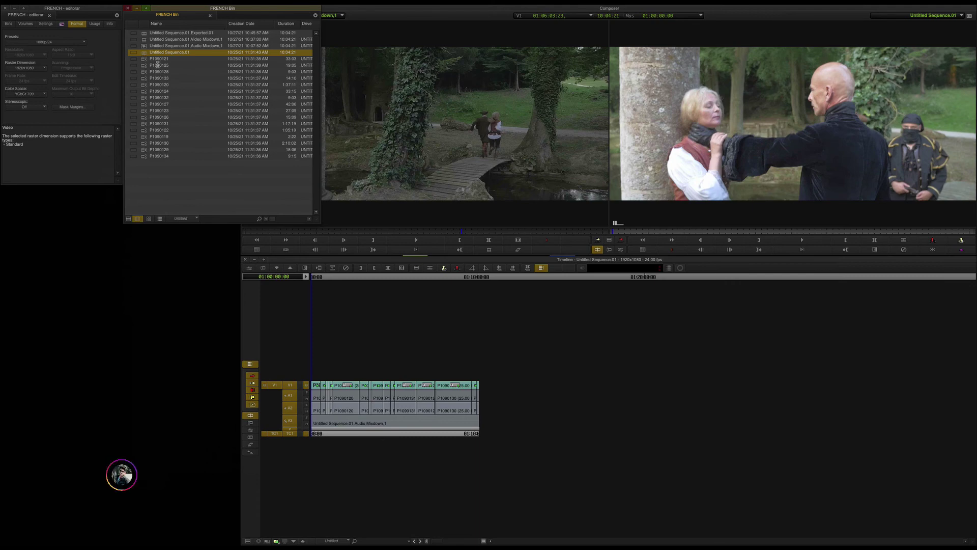
- Start another export of Untitled Sequence.01 in Avid Media Composer and change the QuickTime video compression type to H.264
left_click(92, 2)
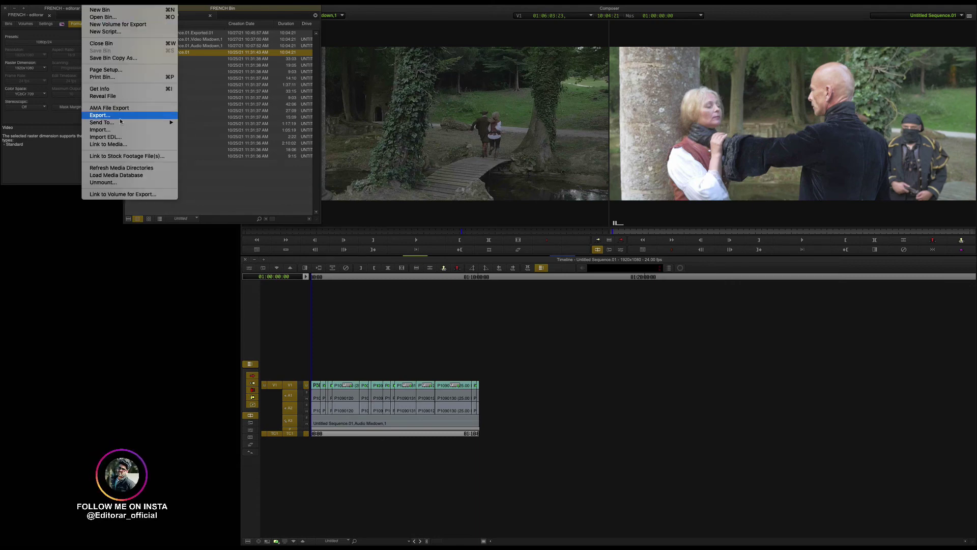
left_click(100, 115)
left_click(472, 267)
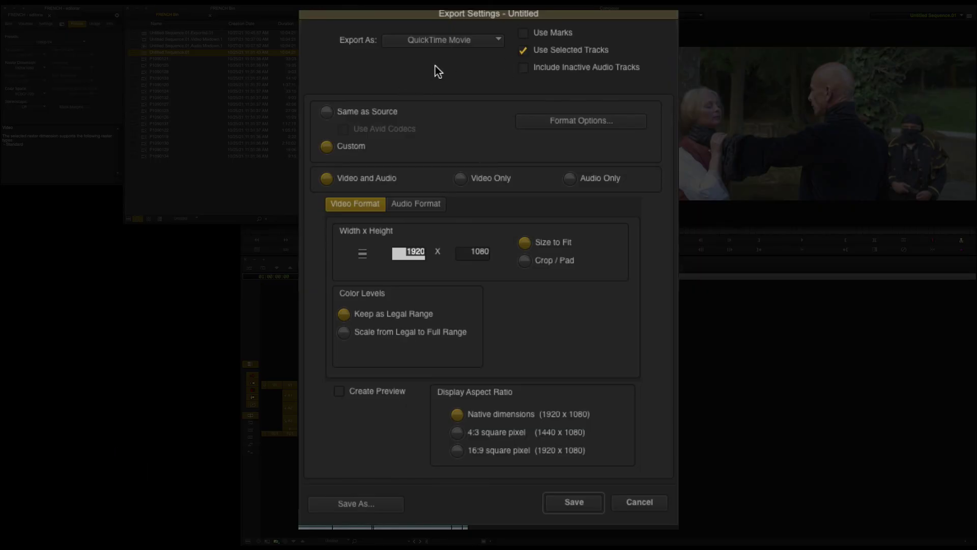
left_click(570, 124)
left_click(412, 53)
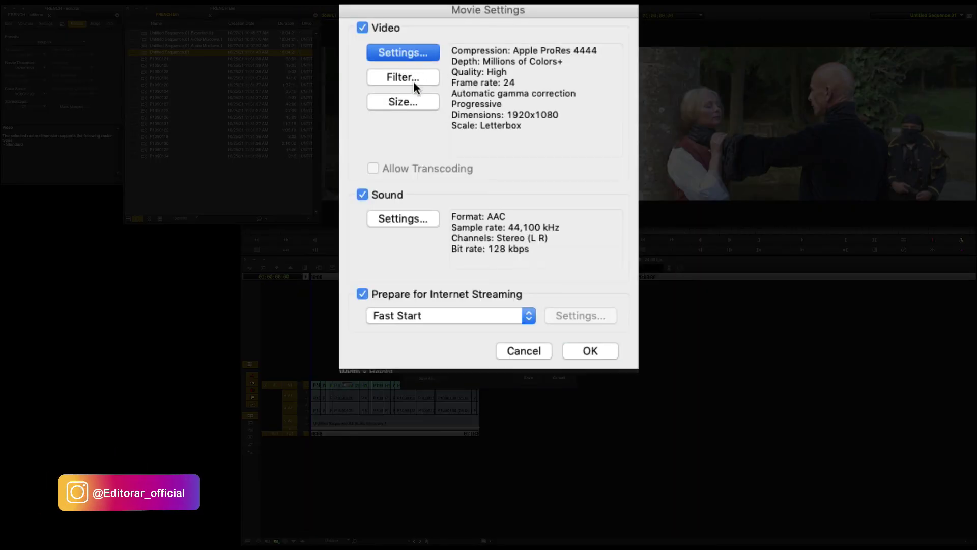
left_click(477, 41)
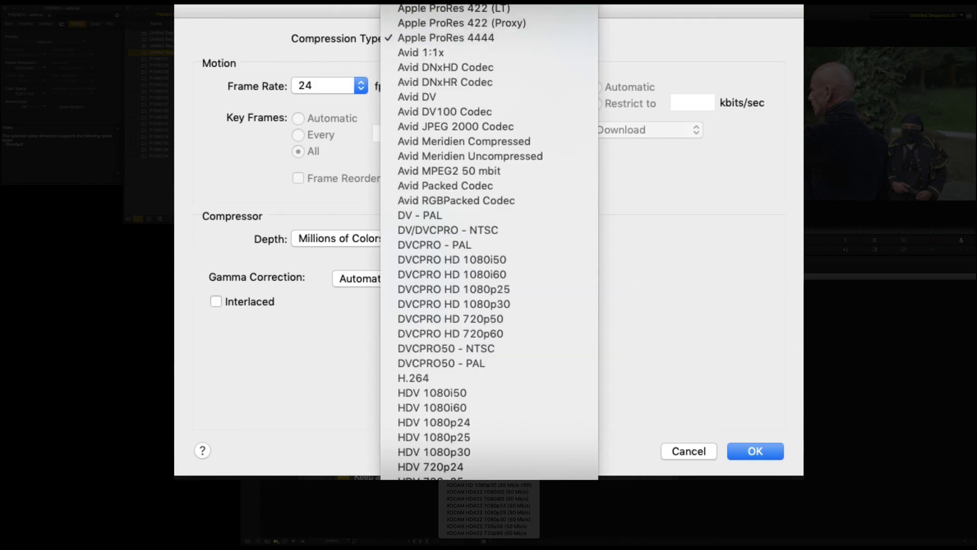
left_click(471, 380)
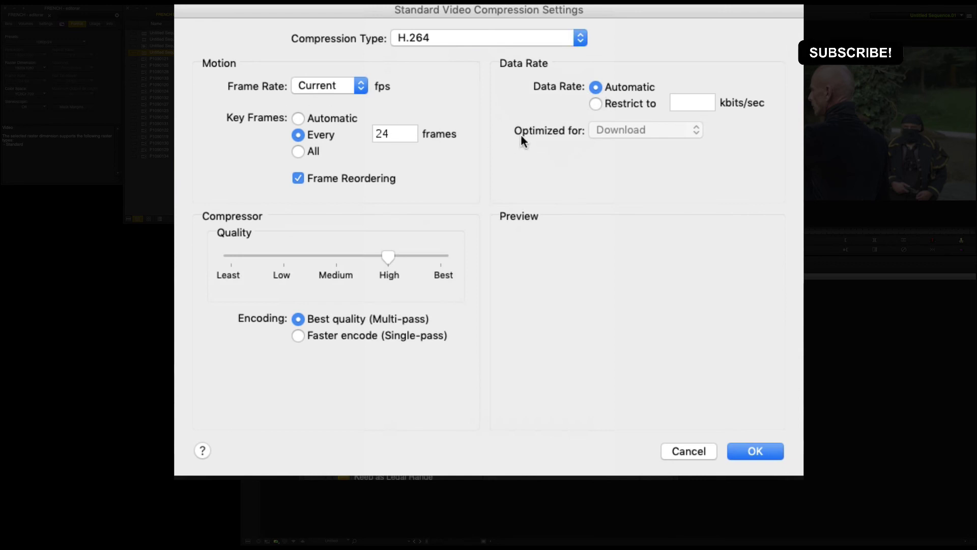
- Set the H.264 frame rate to 24 fps and accept the video compression settings
left_click(337, 93)
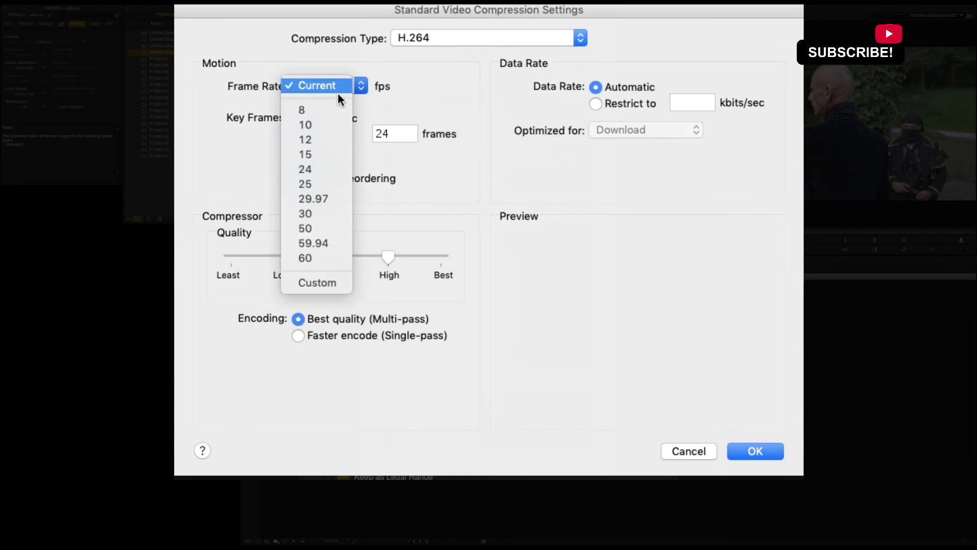
left_click(315, 175)
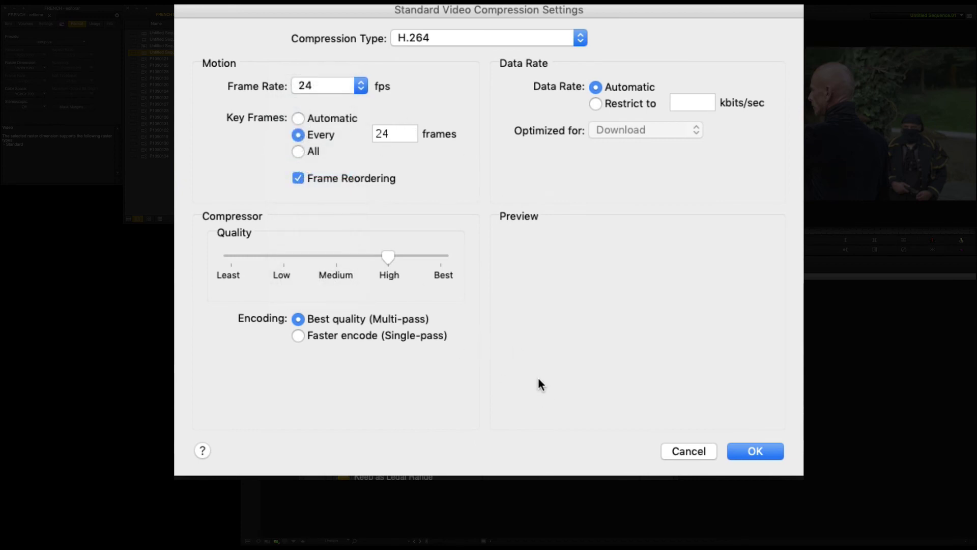
left_click(761, 452)
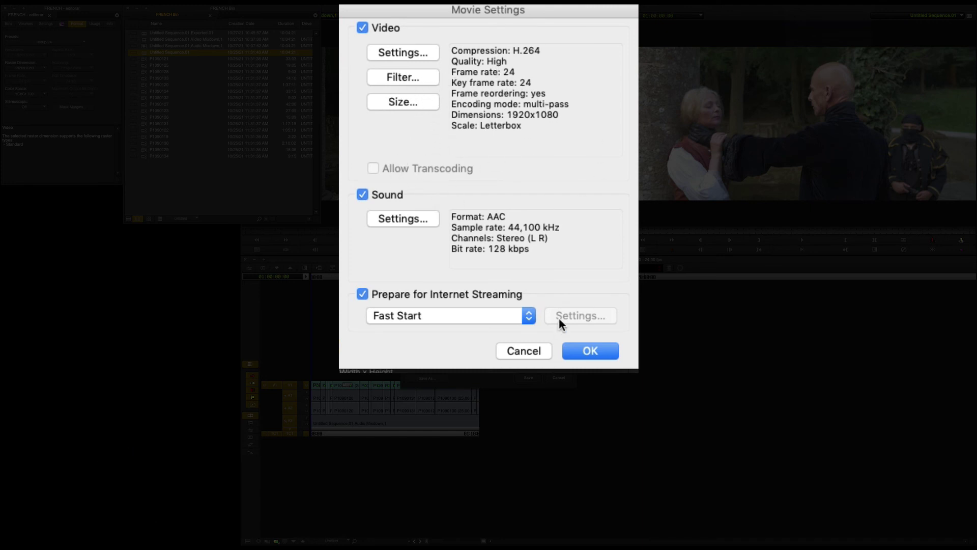
- Accept the movie settings, choose Crop / Pad for the frame size and save the export settings
left_click(589, 350)
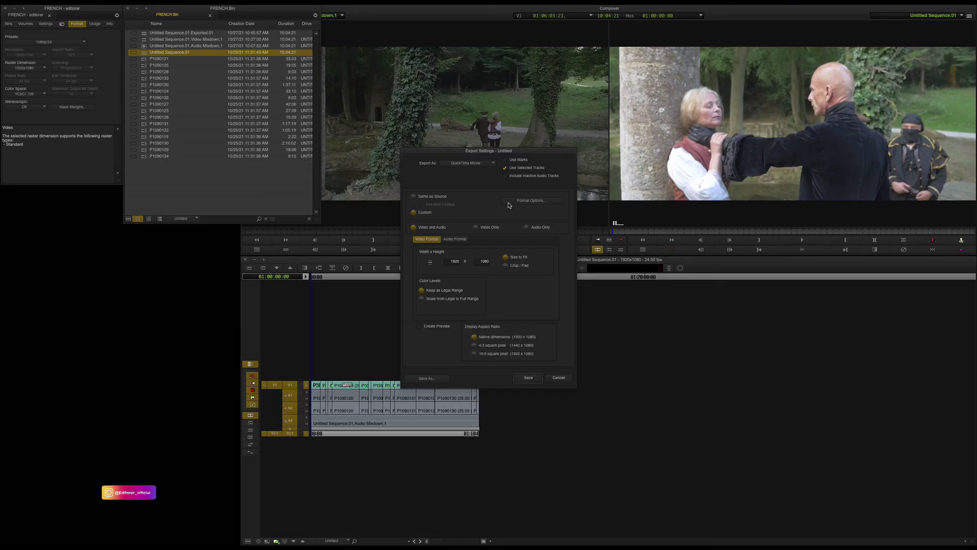
left_click(507, 265)
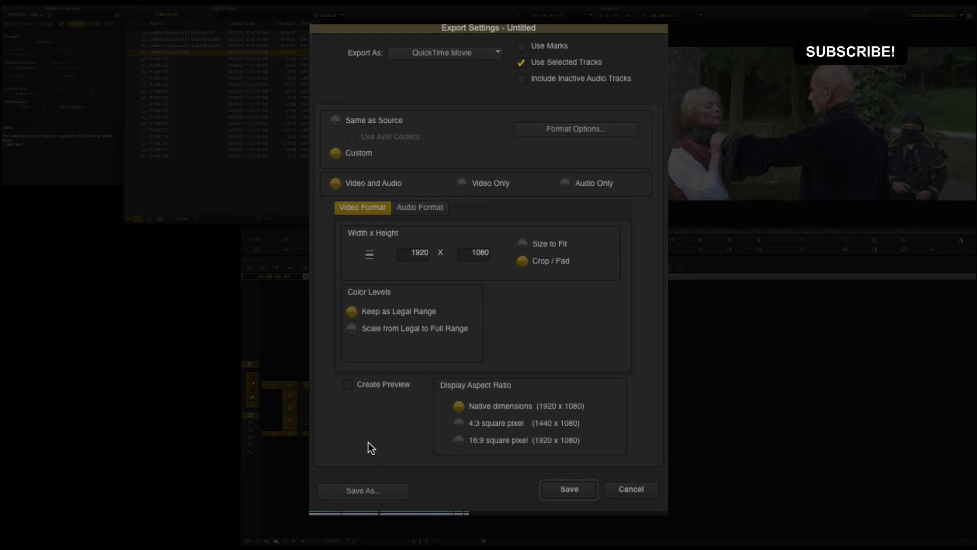
left_click(550, 495)
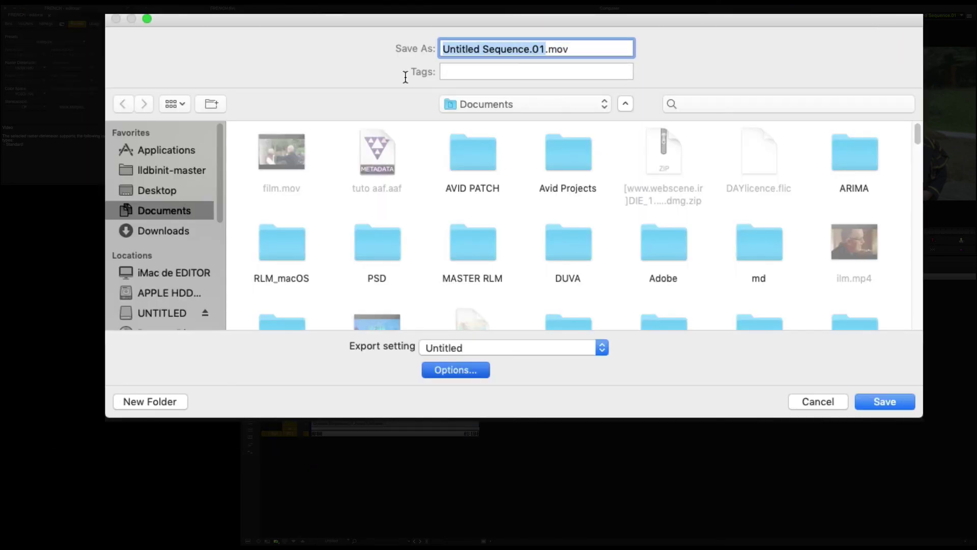
- Enter film 2 as the movie's file name and cancel the export
type("film 2")
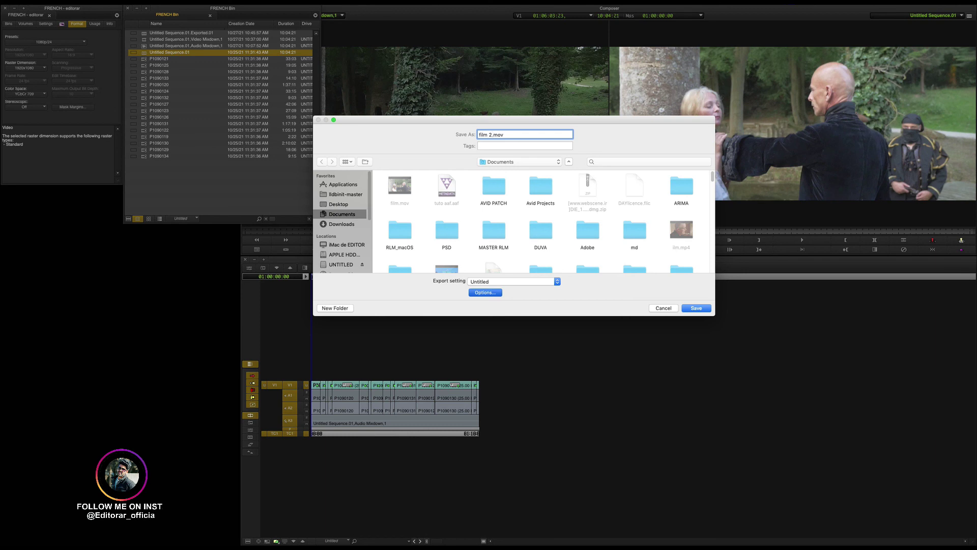
left_click(662, 309)
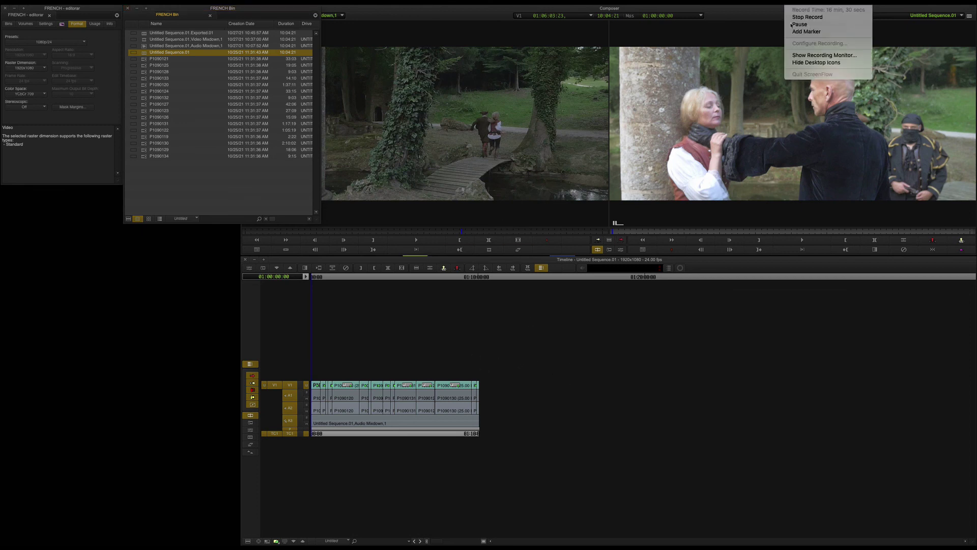
left_click(473, 278)
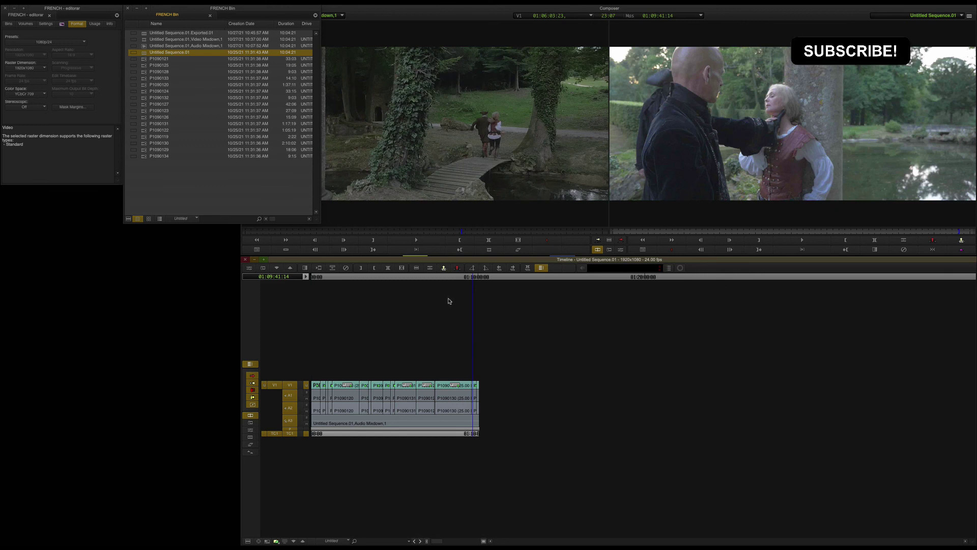